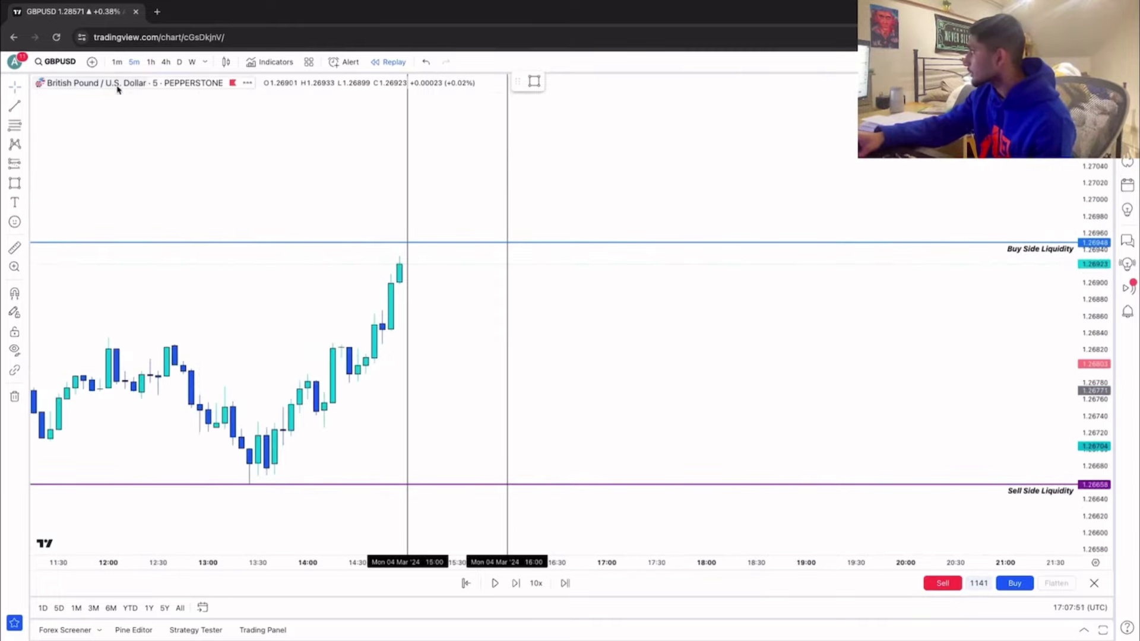
Step: Switch the chart to the 1-minute timeframe and run the replay until price breaks above the Buy Side Liquidity line, pausing it there
left_click(116, 62)
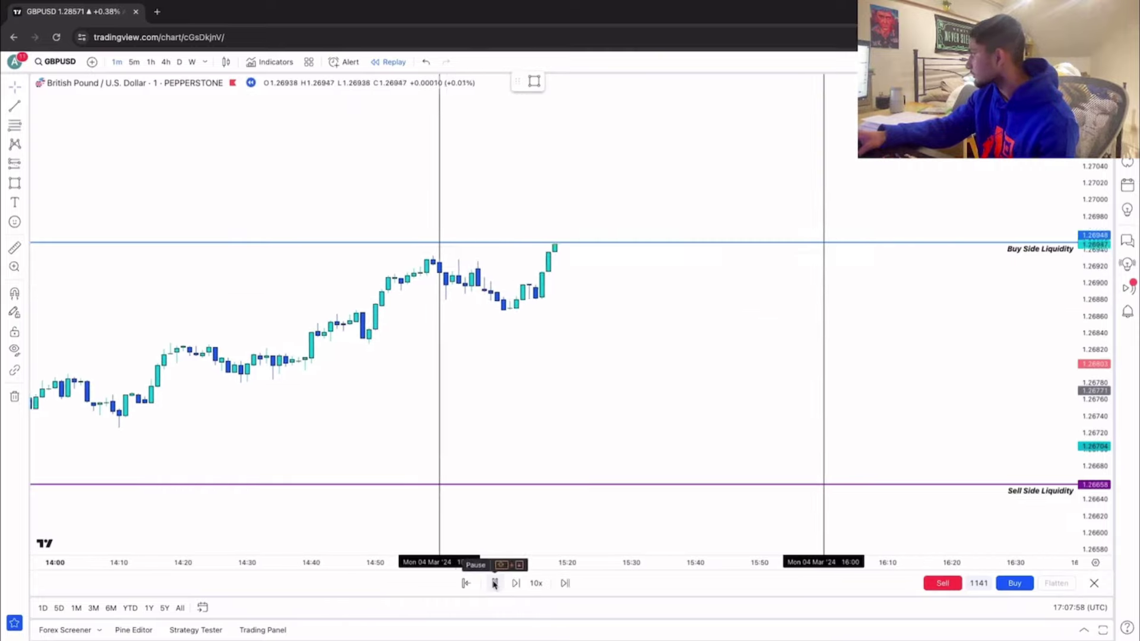
left_click(495, 583)
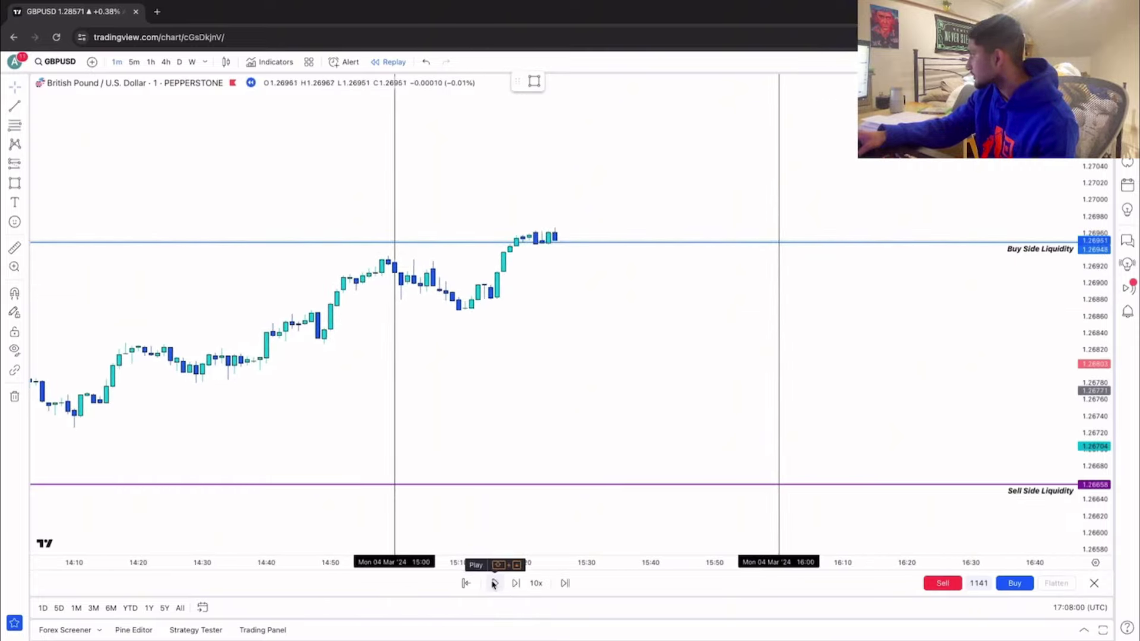
left_click(493, 585)
Step: Draw a level line at about 1.26867 under the swing low from 14:51 to 15:11 and apply the Choch template
left_click(336, 311)
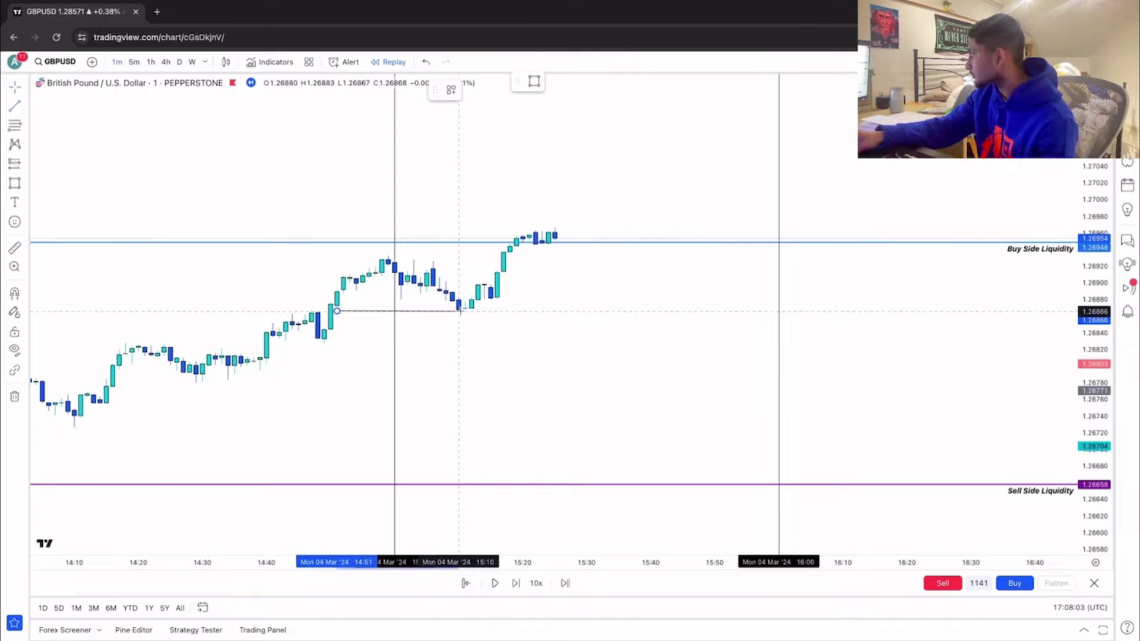
left_click(460, 309)
left_click(451, 90)
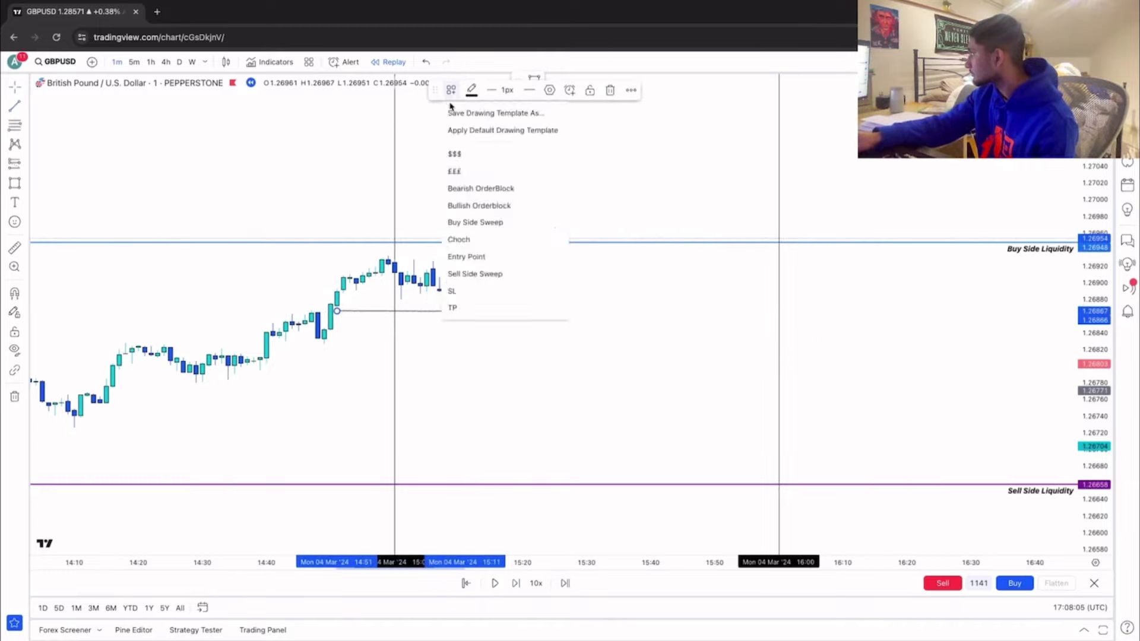
left_click(466, 240)
left_click(493, 329)
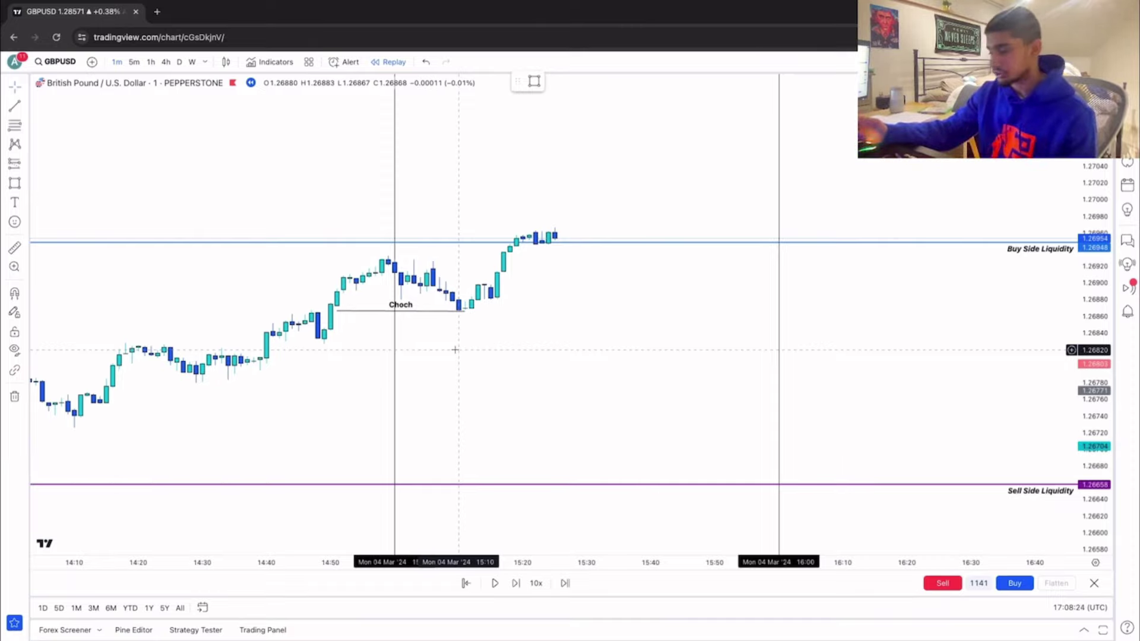
Step: Advance the replay candle by candle until price drops back below the Buy Side Liquidity line
left_click(514, 582)
left_click(514, 582)
left_click(514, 582)
left_click(514, 583)
left_click(514, 583)
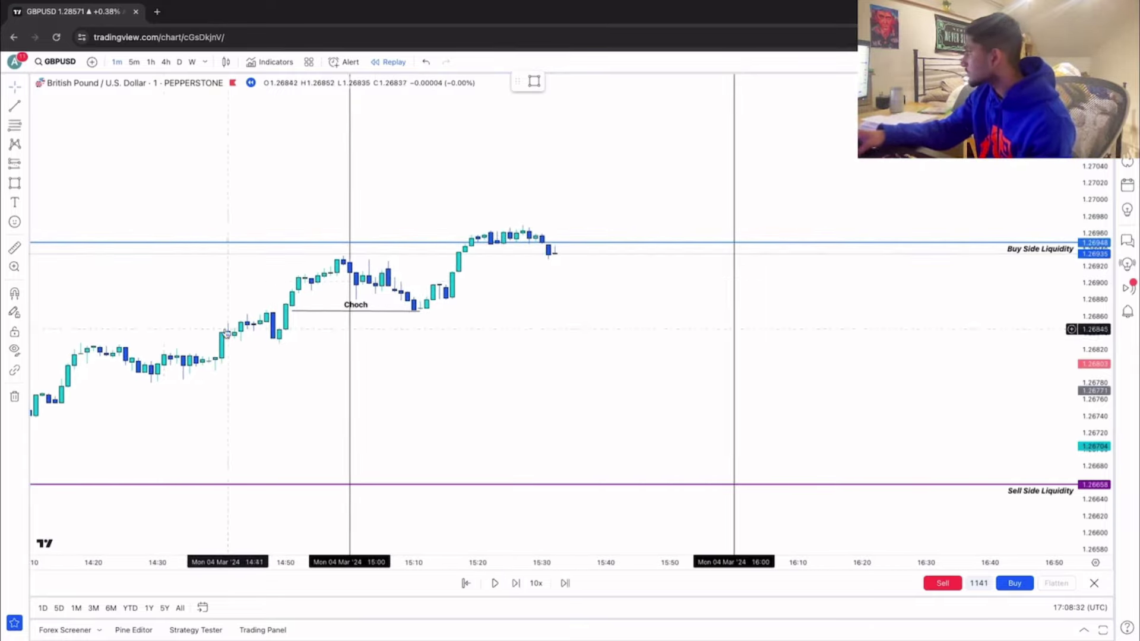
Step: Draw a level line at about 1.26969 across the highs above the Buy Side Liquidity line, ending at 15:36
left_click(14, 106)
left_click(477, 226)
left_click(580, 226)
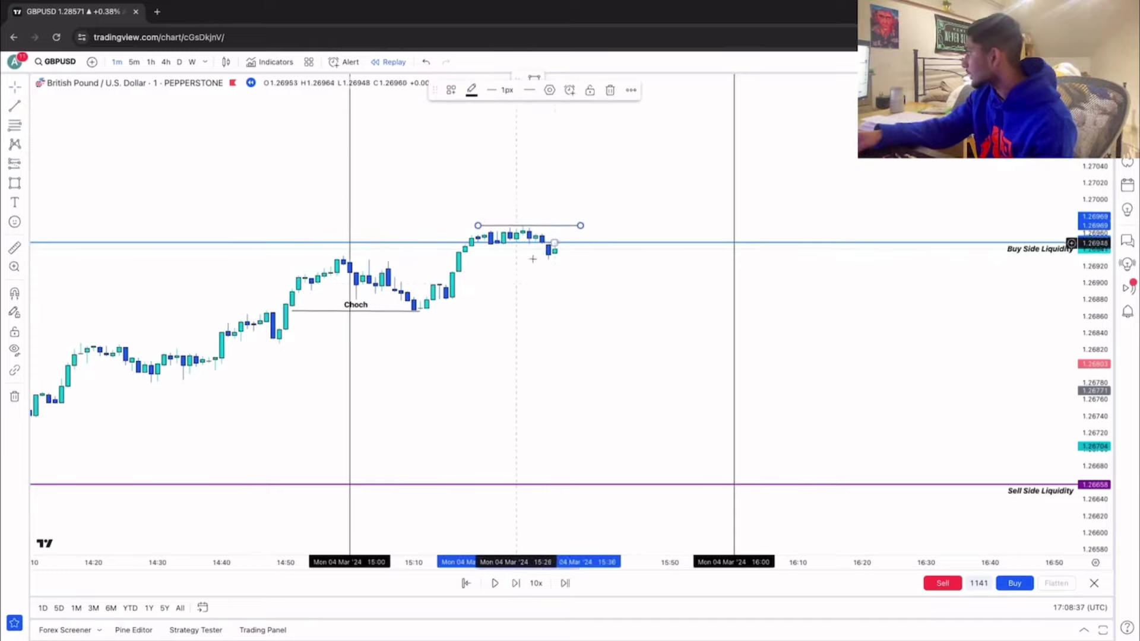
left_click(539, 291)
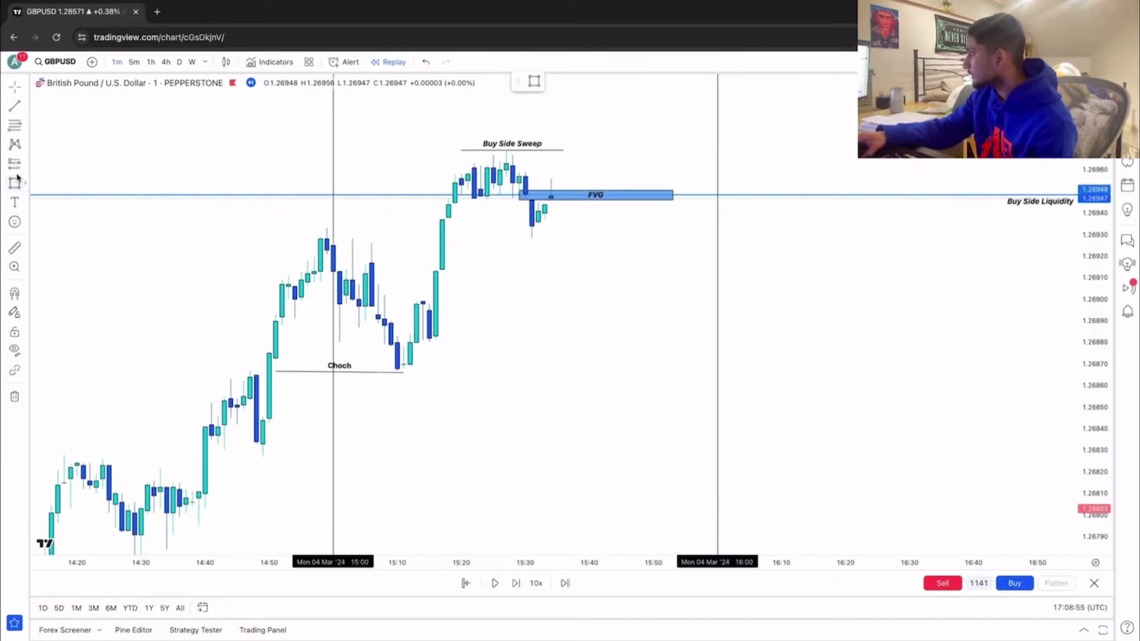
Step: Place a short position at the FVG with entry 1.26947, stop at 1.26973 above the sweep and target at 1.26891
left_click(15, 163)
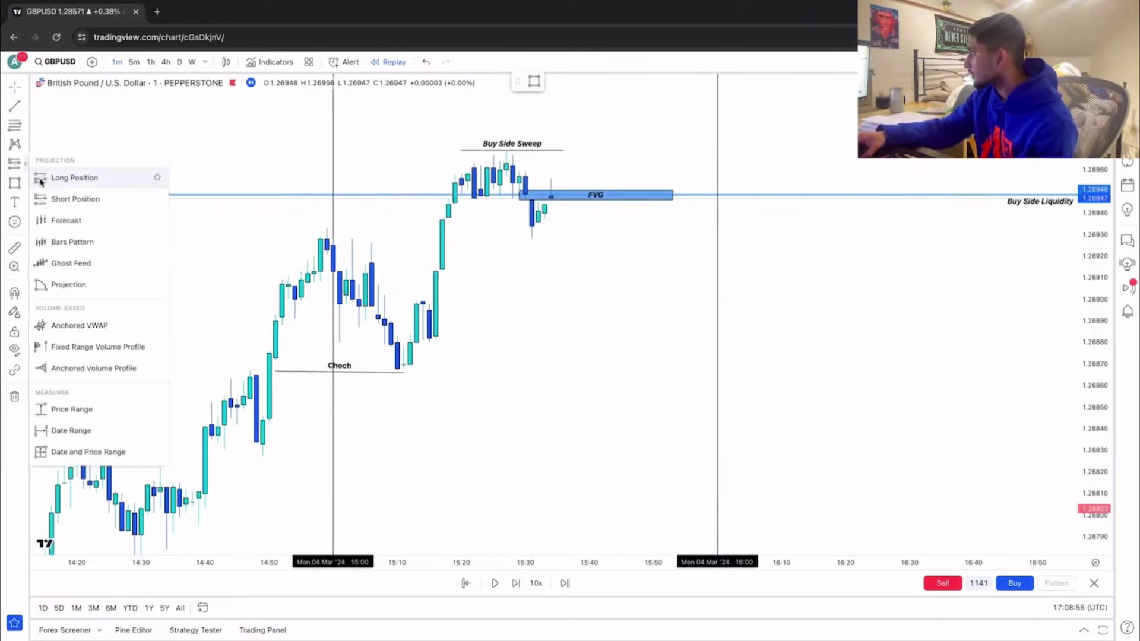
left_click(77, 176)
left_click(544, 197)
left_click_drag(598, 364, 596, 434)
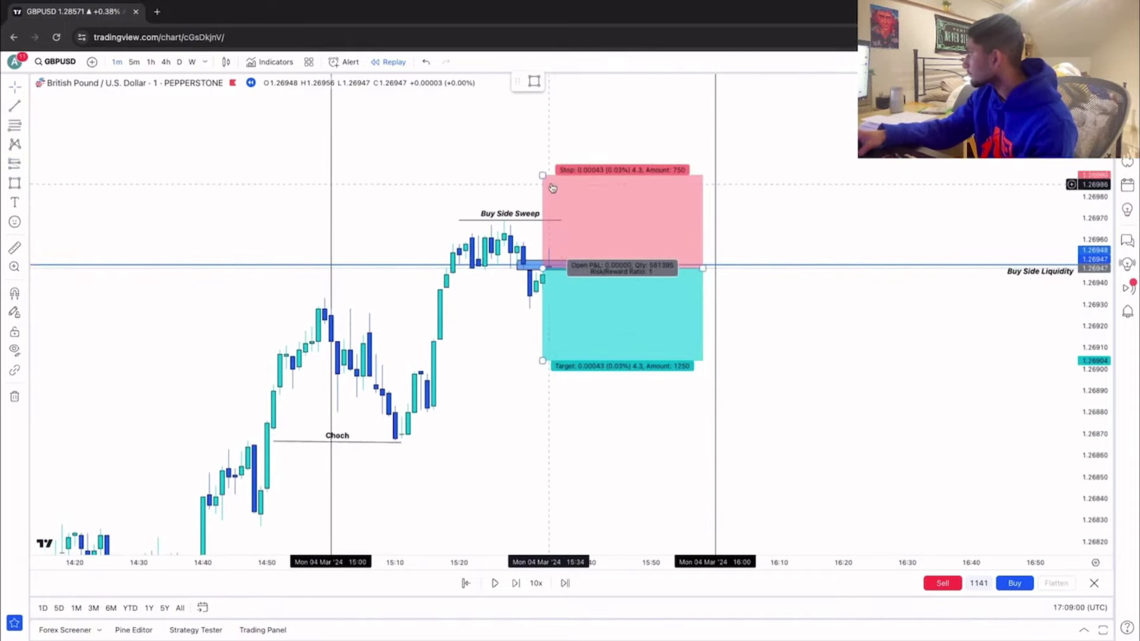
left_click_drag(545, 175, 527, 147)
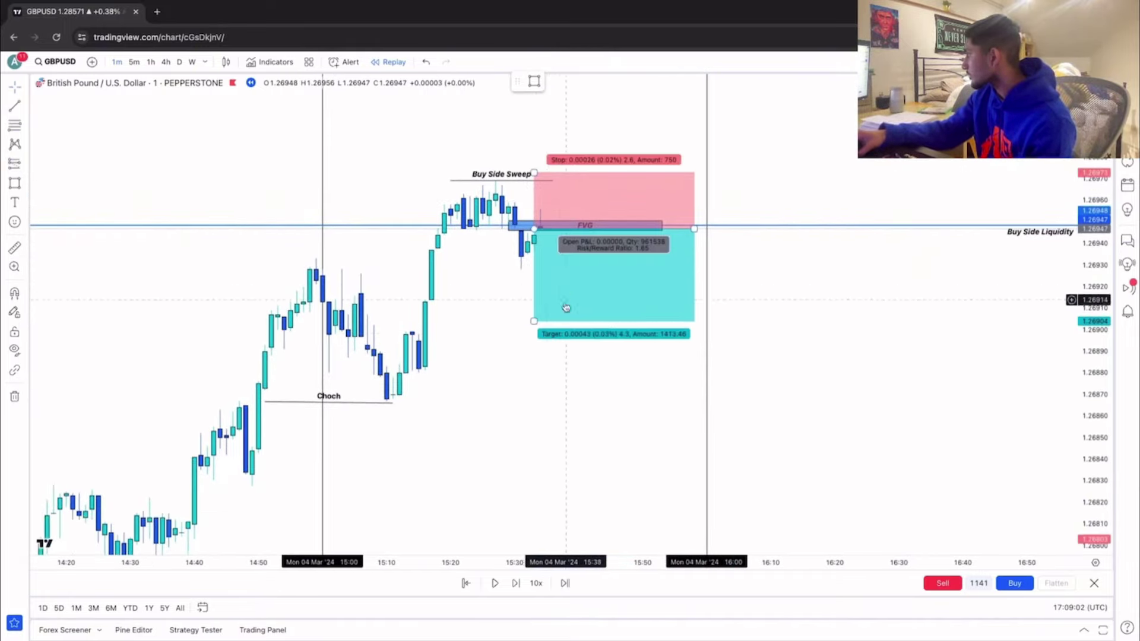
left_click_drag(535, 323, 532, 349)
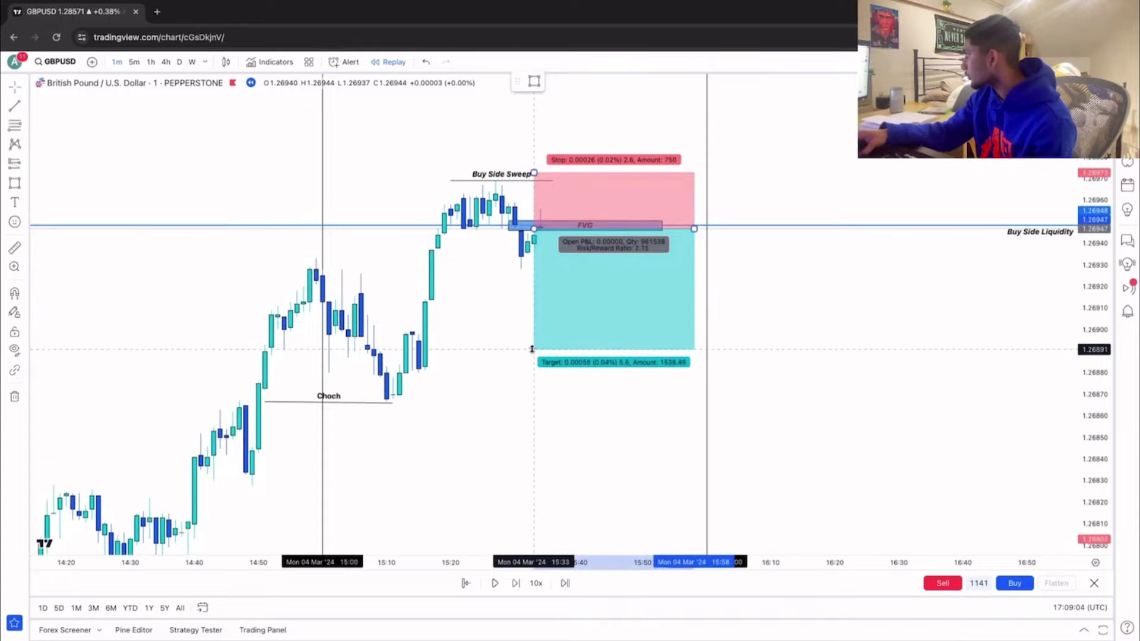
Step: Run the replay past 16:00 on 4 March to follow the outcome of the short position
left_click(494, 583)
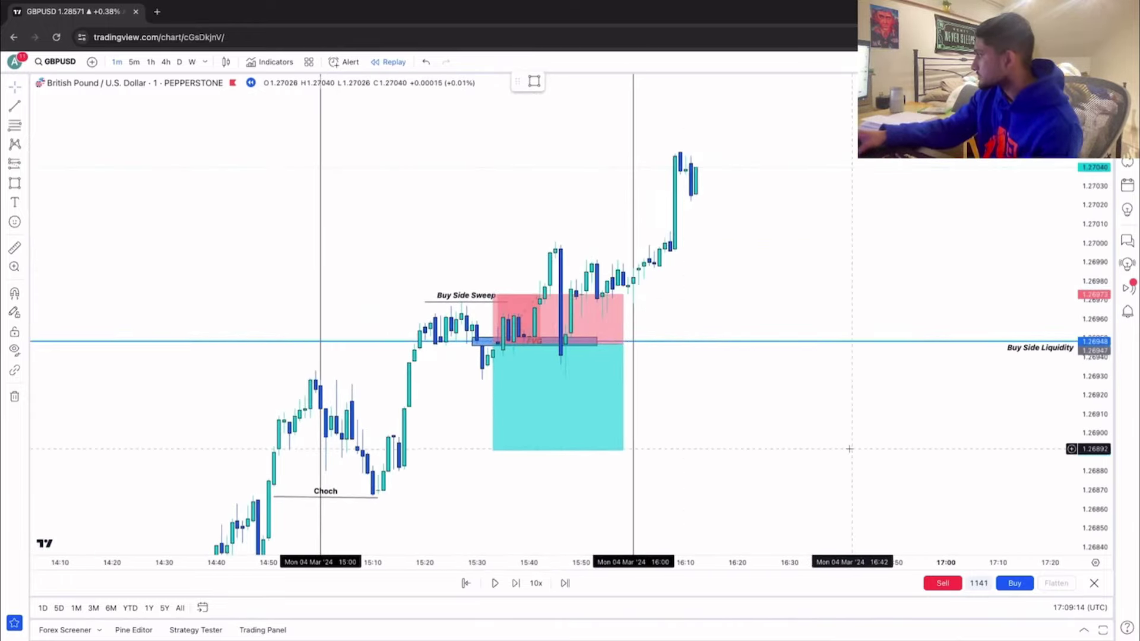
left_click_drag(849, 450, 851, 446)
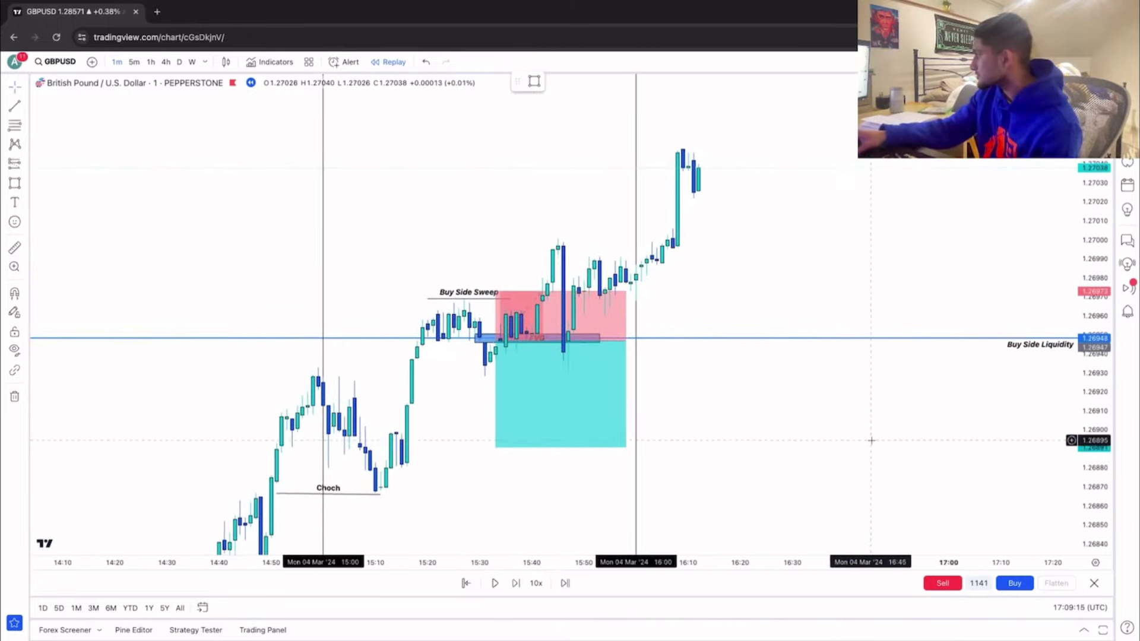
left_click_drag(864, 436, 781, 386)
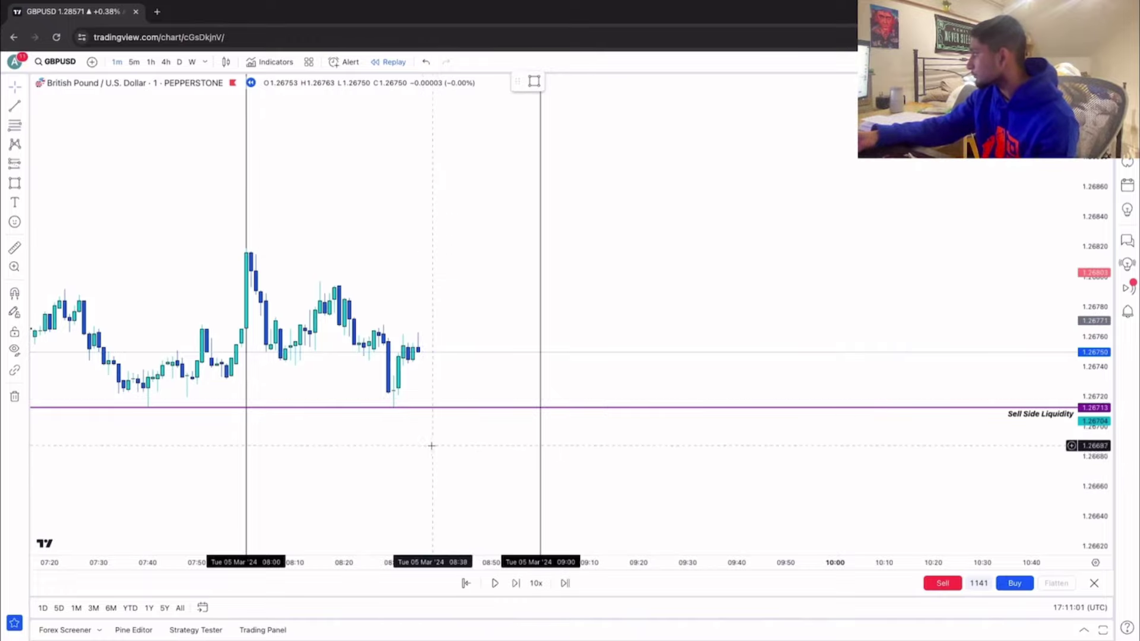
Step: Draw a descending trend line along the falling highs after 08:00 on 5 March and align its starting point
left_click(217, 223)
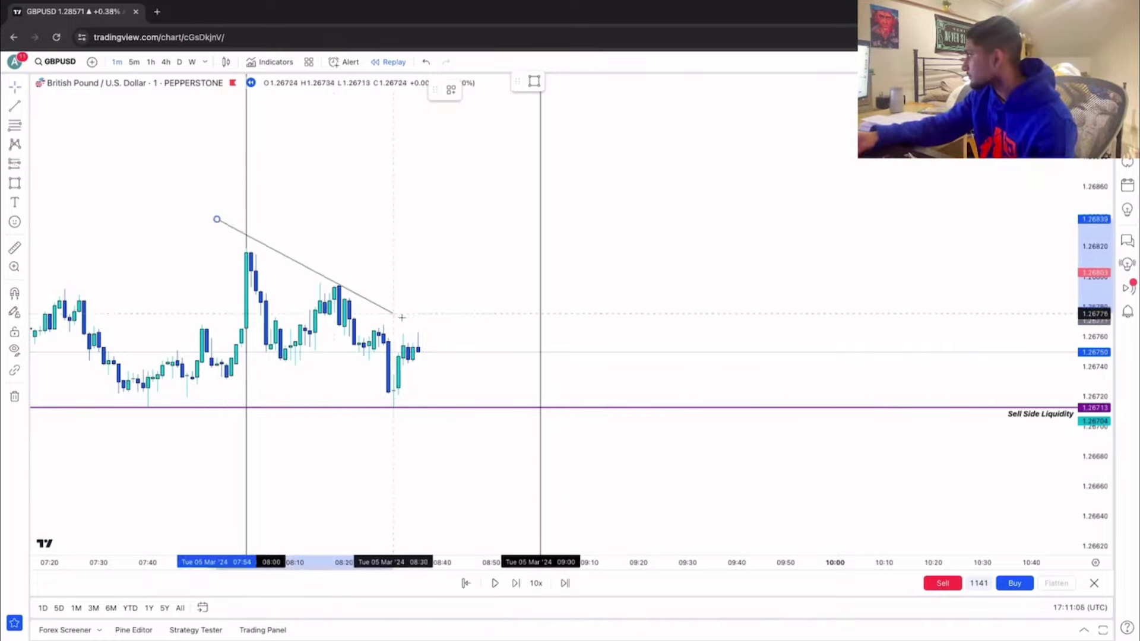
left_click(533, 386)
left_click_drag(217, 219, 219, 227)
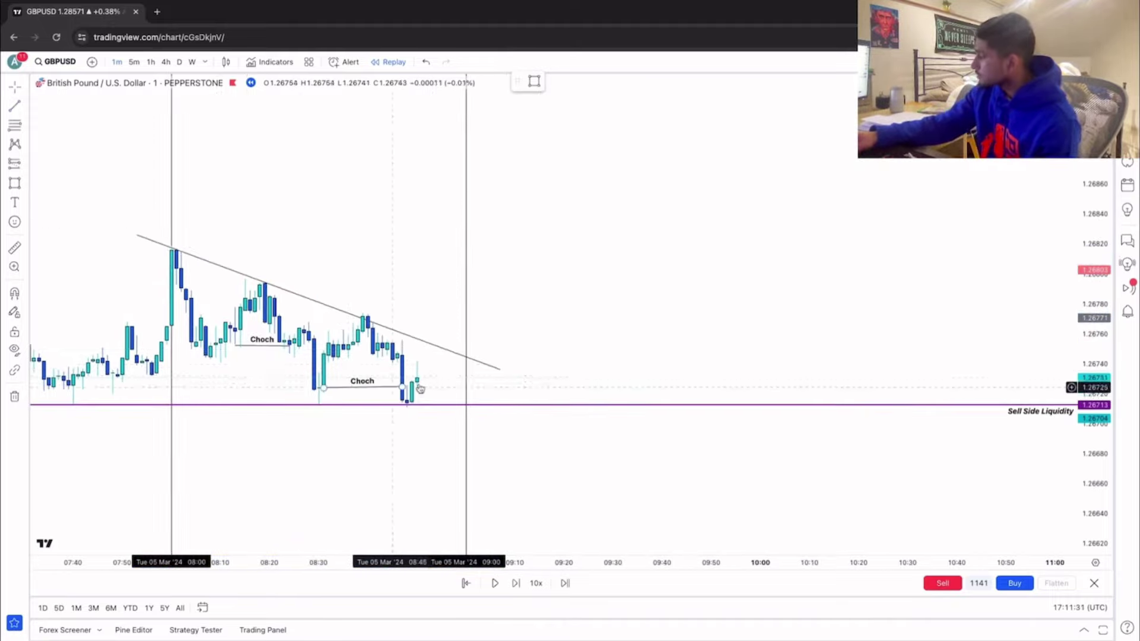
Step: Advance the replay candle by candle through the trend line break until price pulls back into the FVG just before 09:00
left_click(511, 591)
left_click(511, 591)
left_click(511, 591)
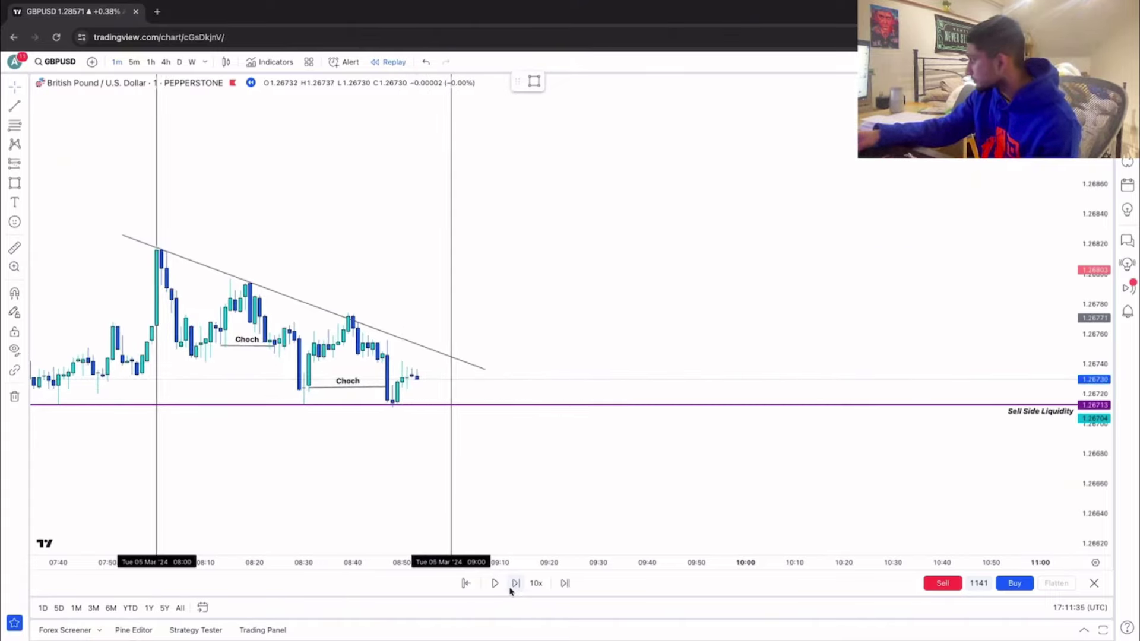
left_click(511, 591)
left_click(511, 591)
left_click(511, 591)
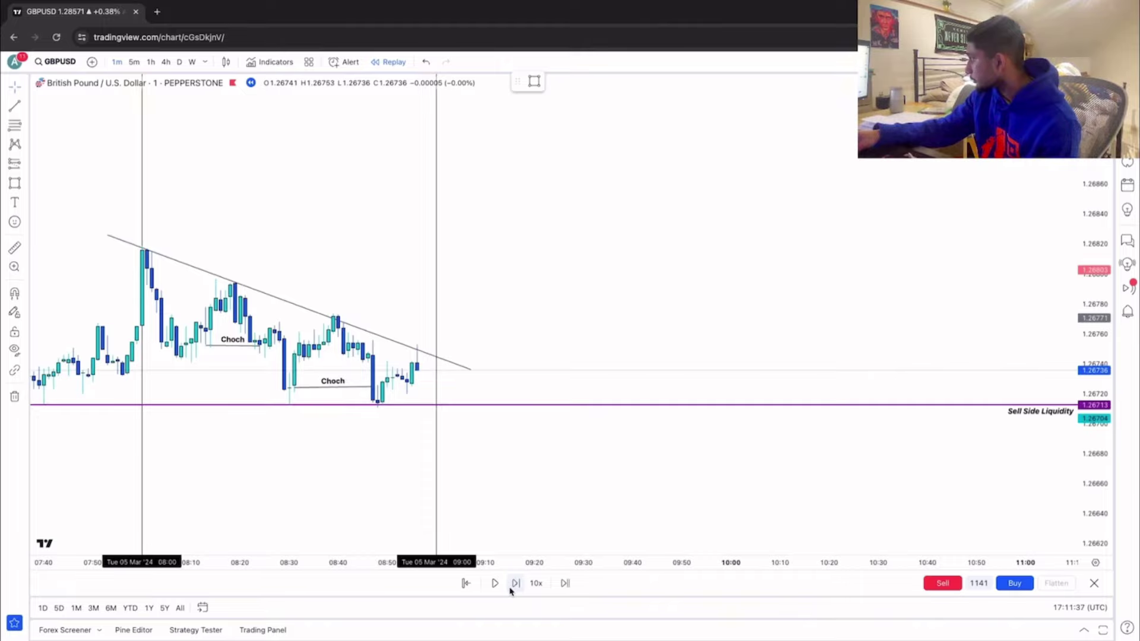
left_click(511, 591)
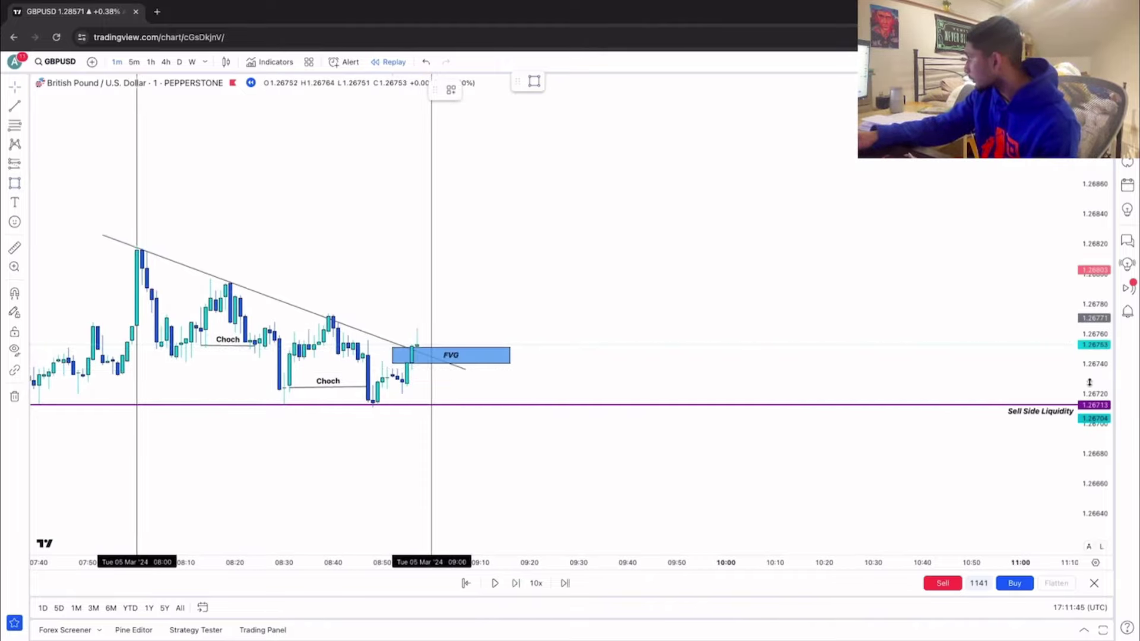
left_click_drag(1089, 383, 1087, 297)
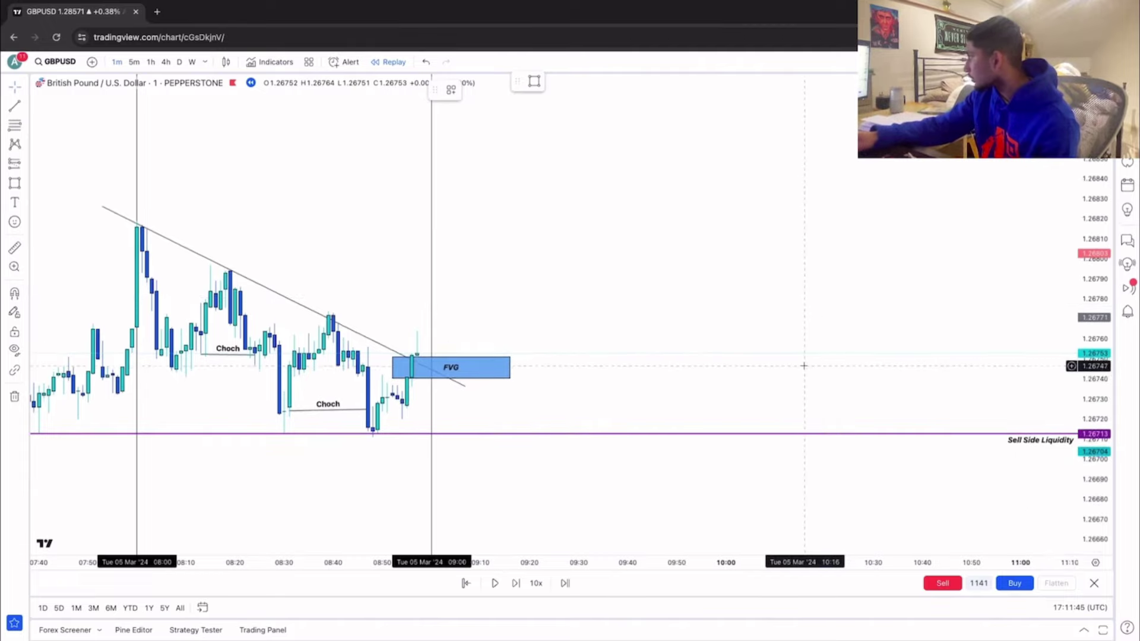
left_click(517, 582)
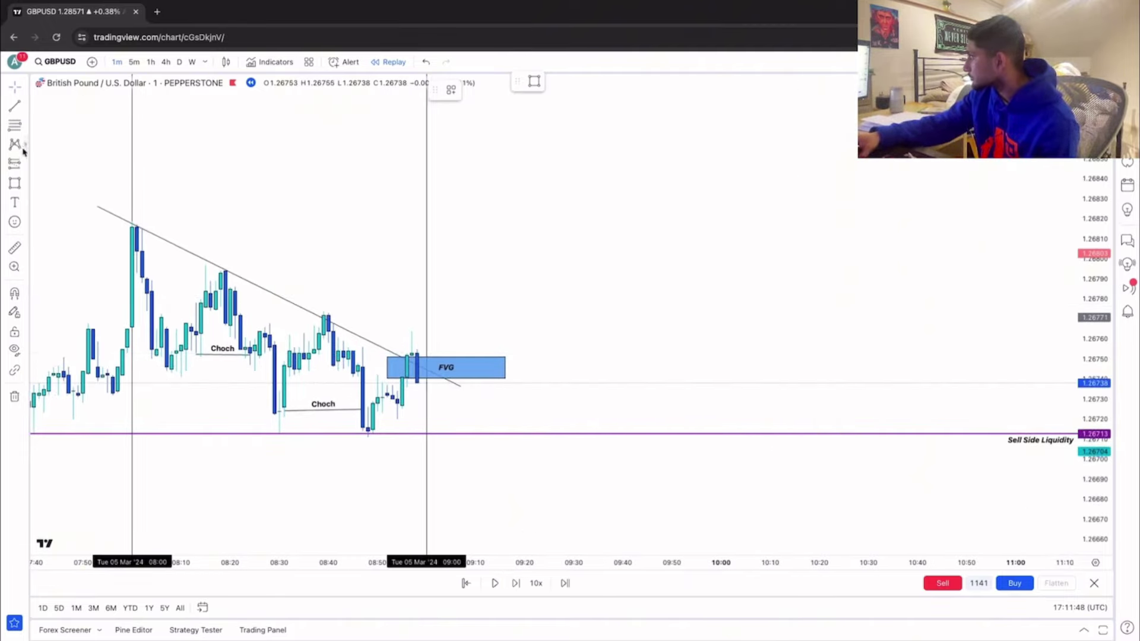
Step: Place a long position at the FVG with entry 1.26750, stop at 1.26708 and target at 1.26840
left_click(18, 171)
left_click(66, 195)
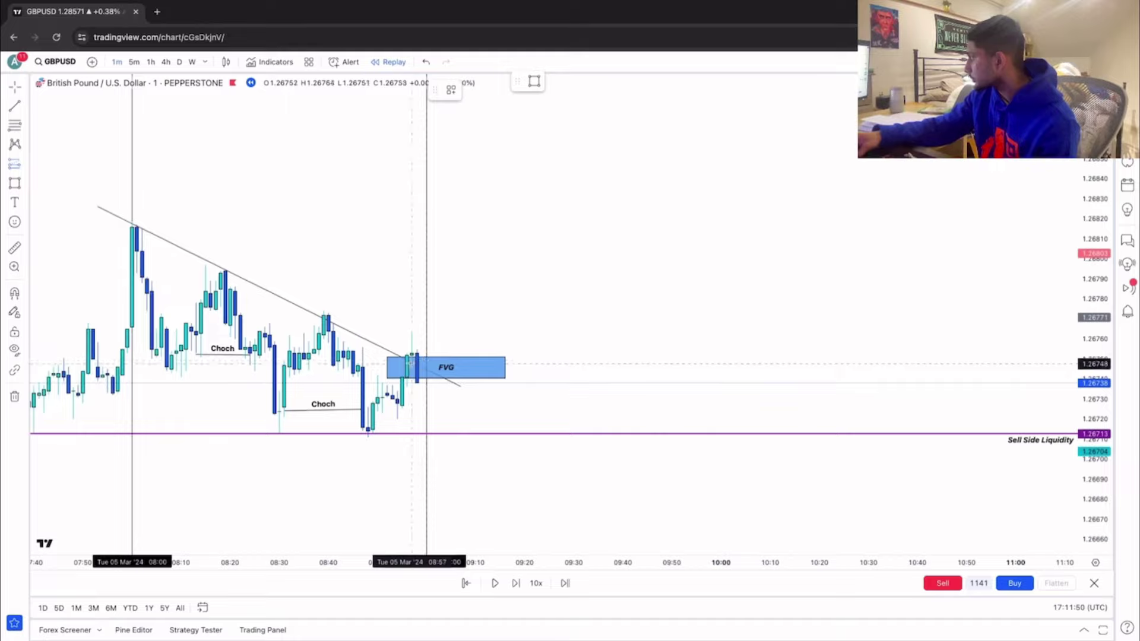
left_click(412, 359)
left_click_drag(543, 285, 633, 311)
Step: Play the replay until price reaches the long position's target, and pause it
left_click(495, 583)
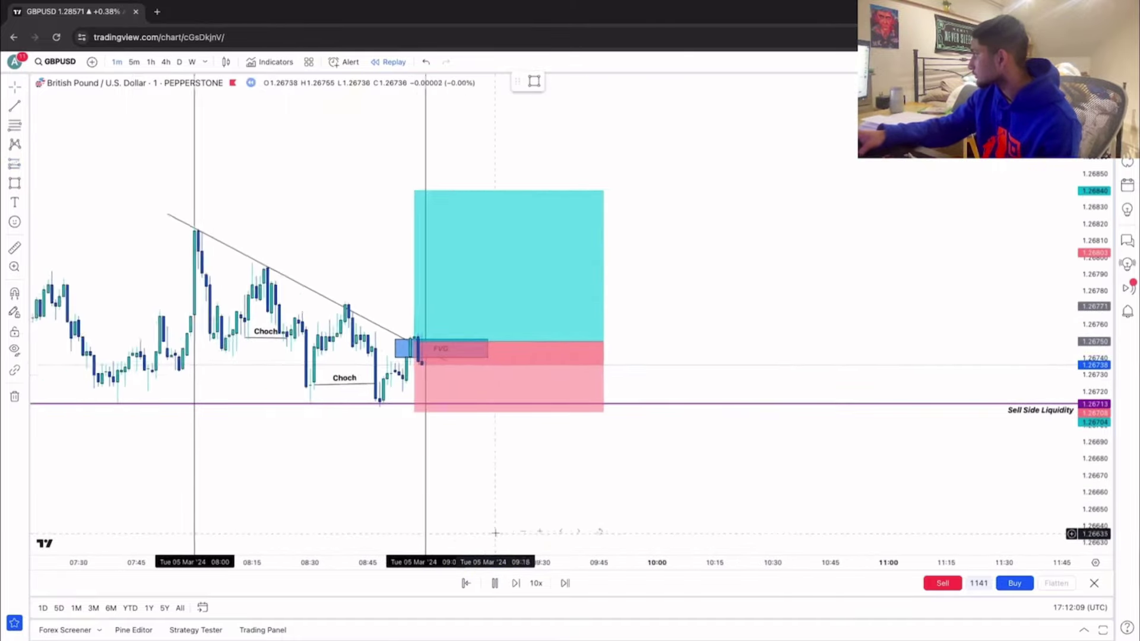
scroll(538, 535, "down", 2)
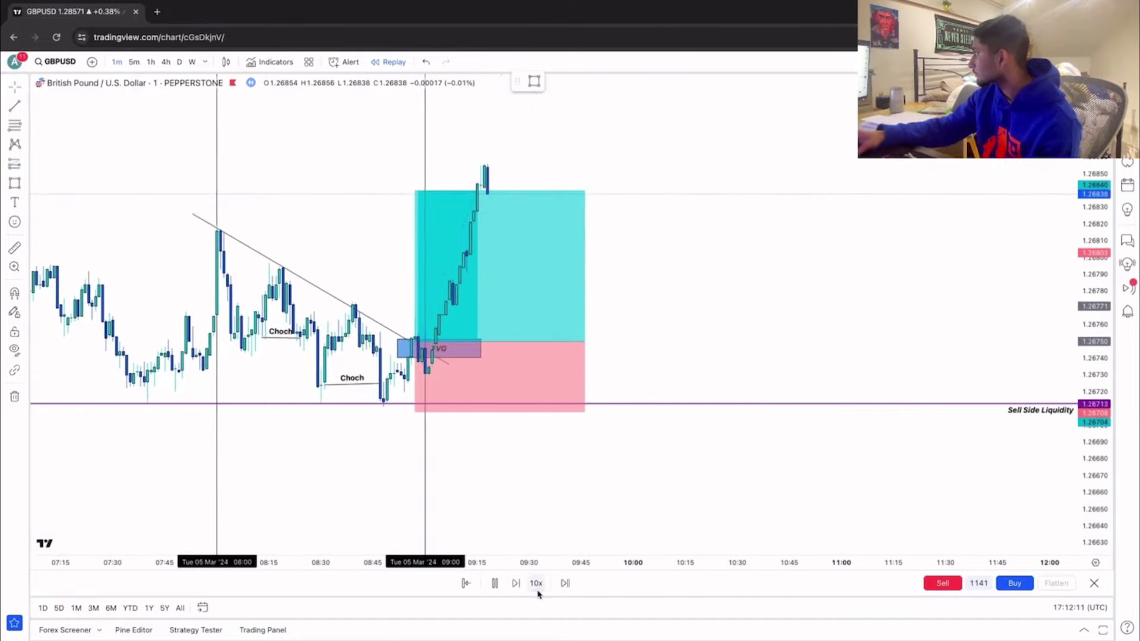
left_click(494, 583)
left_click_drag(619, 255, 727, 261)
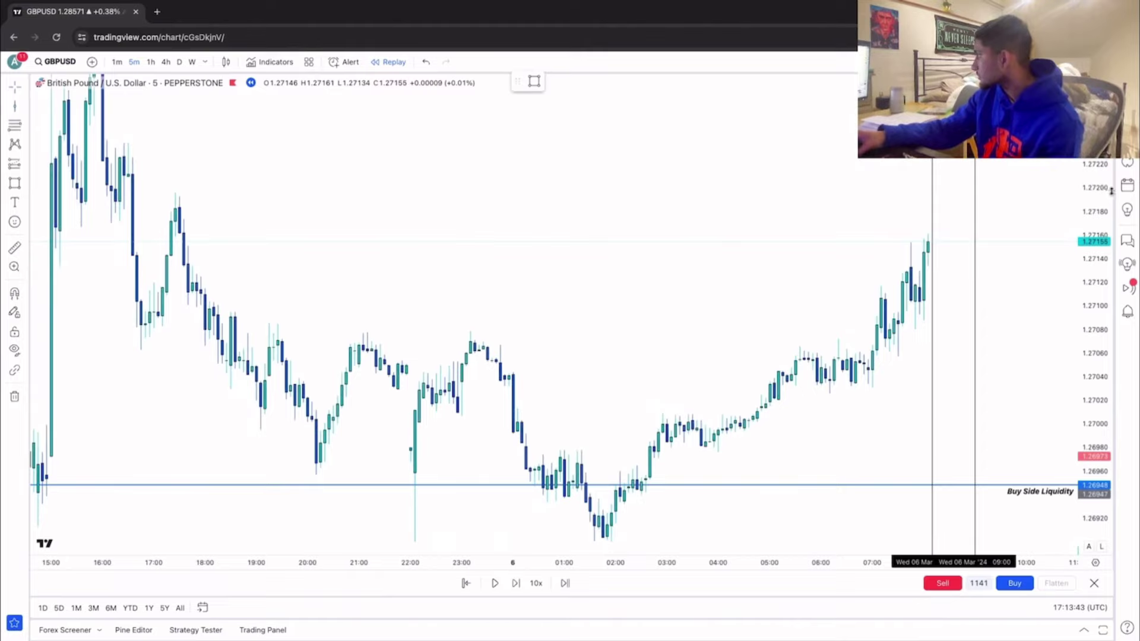
Step: Add a horizontal line at 1.27196 on the earlier swing high and move the lower Buy Side Liquidity line to 1.26900
left_click(24, 108)
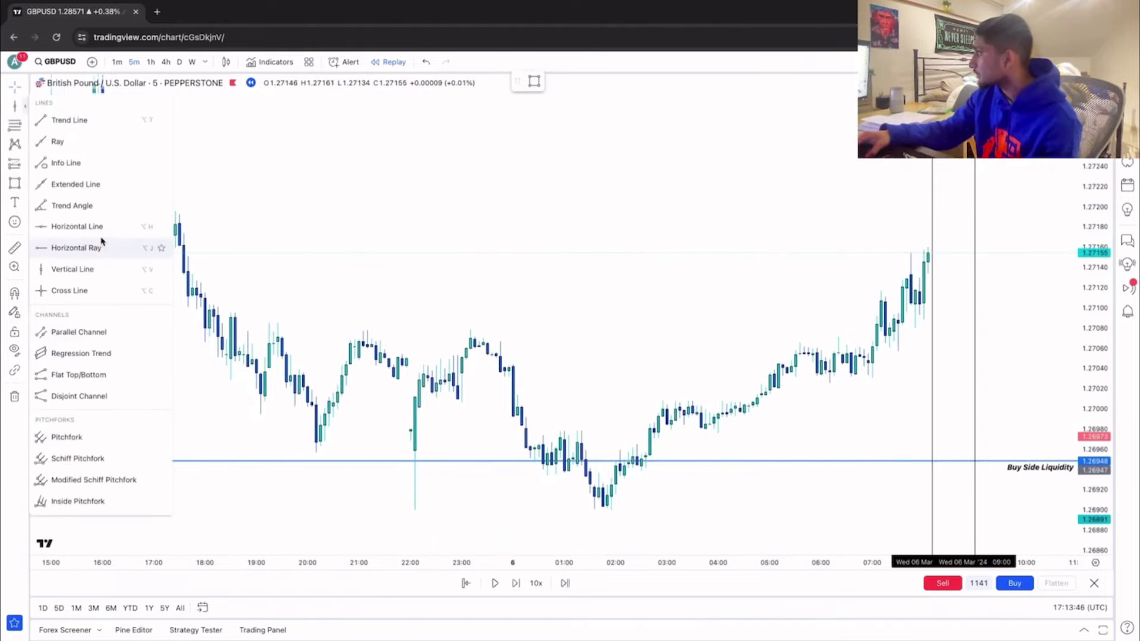
left_click(101, 244)
left_click(298, 210)
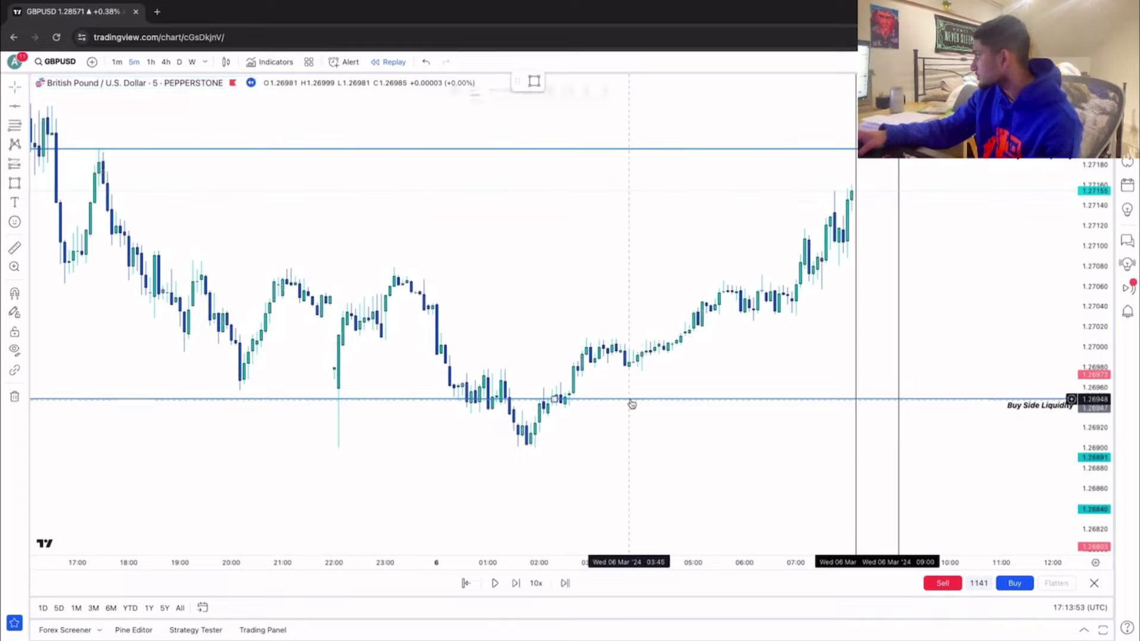
left_click_drag(631, 401, 644, 449)
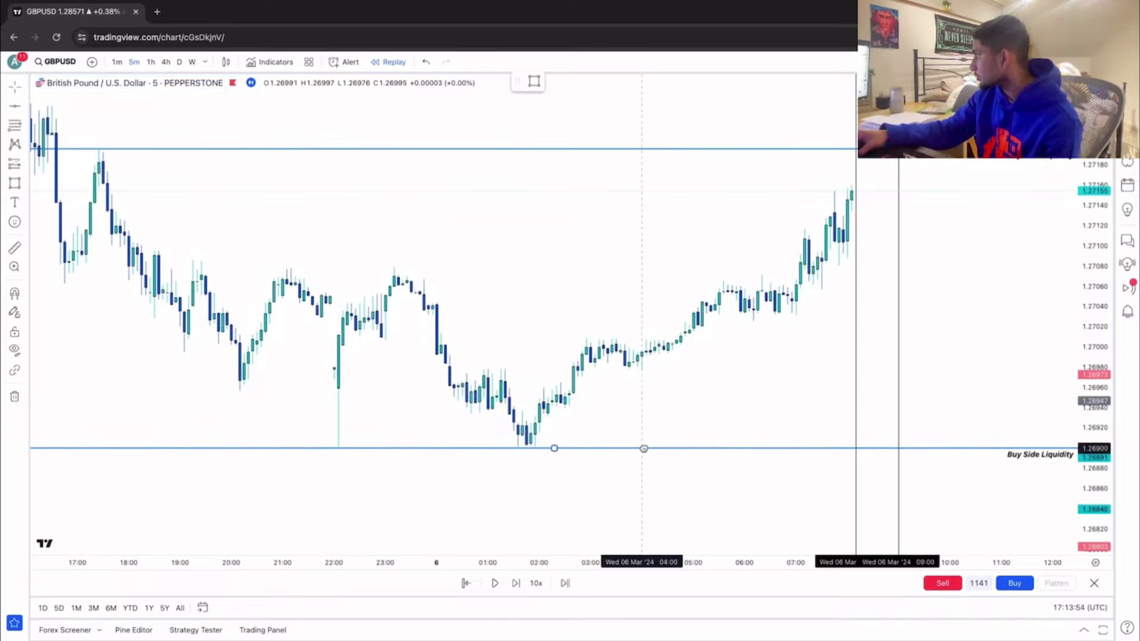
Step: Switch to the 1-minute timeframe and start the replay from about 08:10 on 6 March
left_click(117, 61)
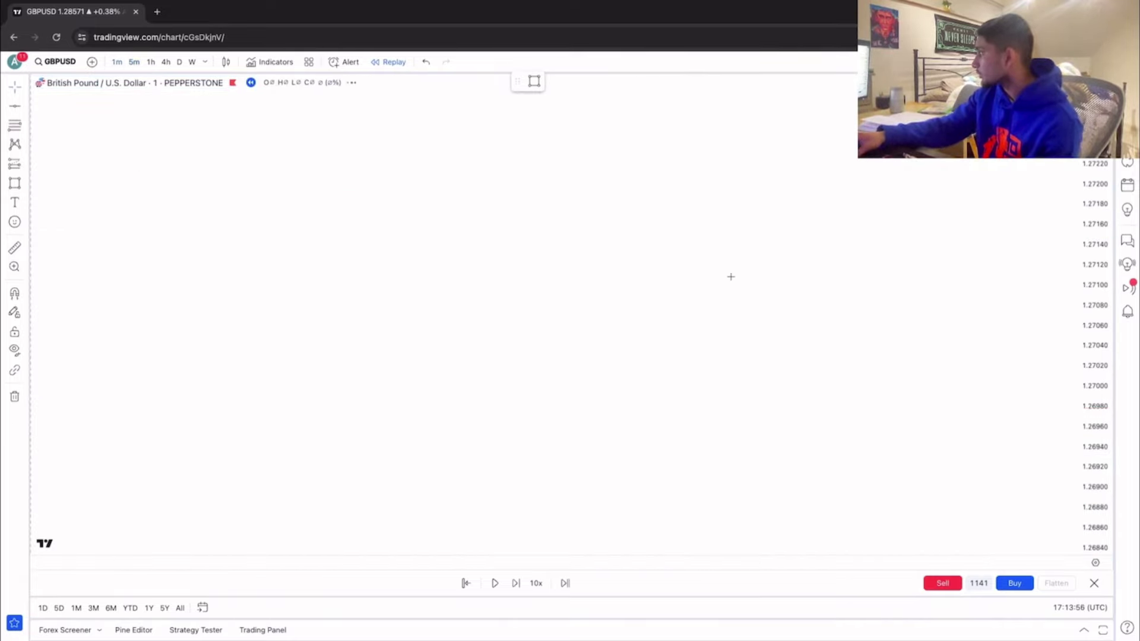
scroll(706, 310, "down", 1)
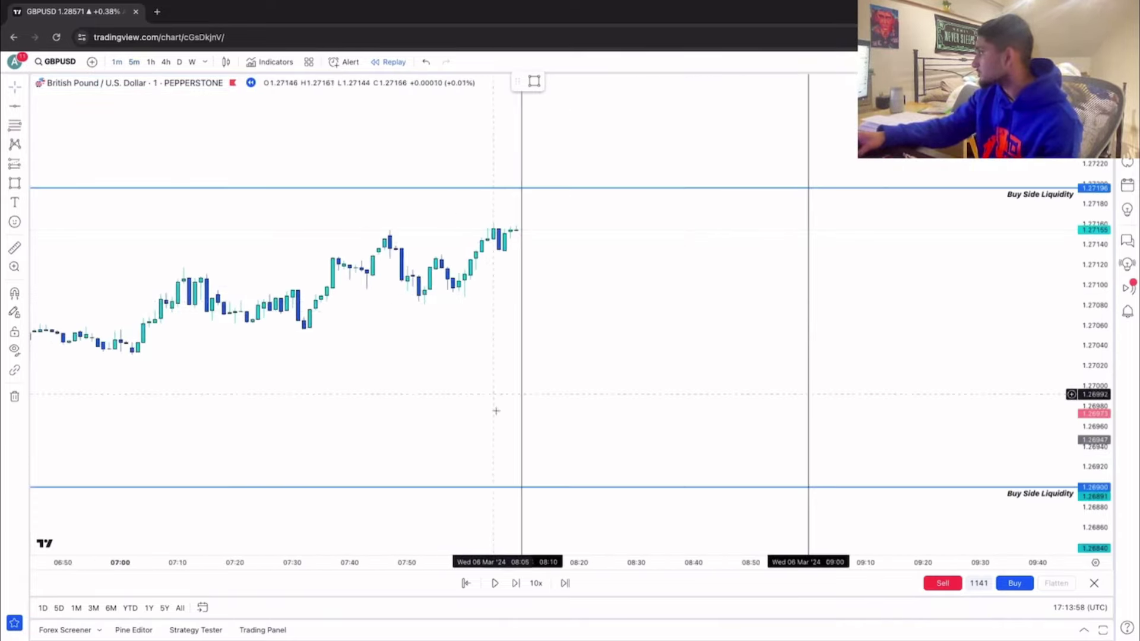
left_click(494, 583)
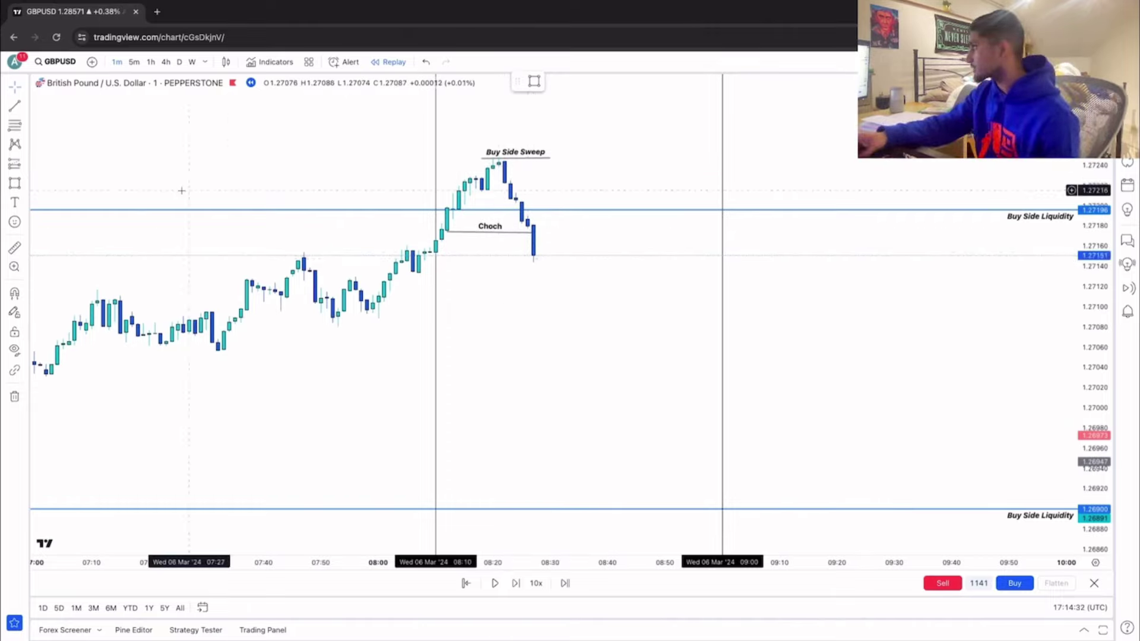
Step: Draw an order block rectangle from 07:37 to 08:06 with its base at about 1.27086, and lower its upper edge to about 1.27100
left_click(15, 183)
left_click(246, 293)
left_click(413, 322)
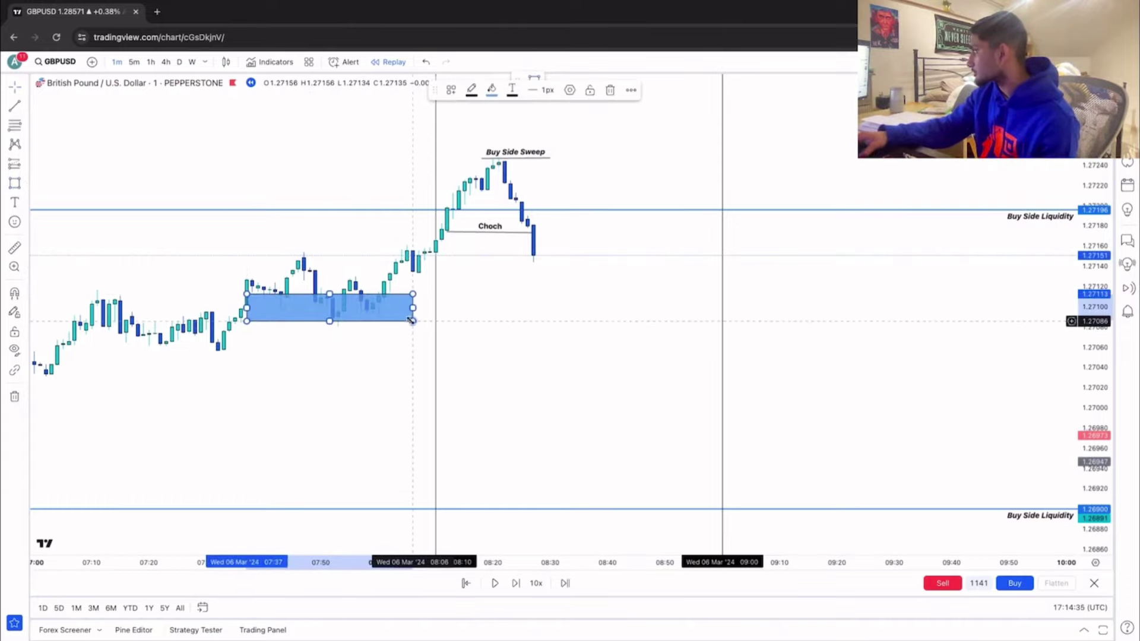
left_click_drag(330, 294, 330, 307)
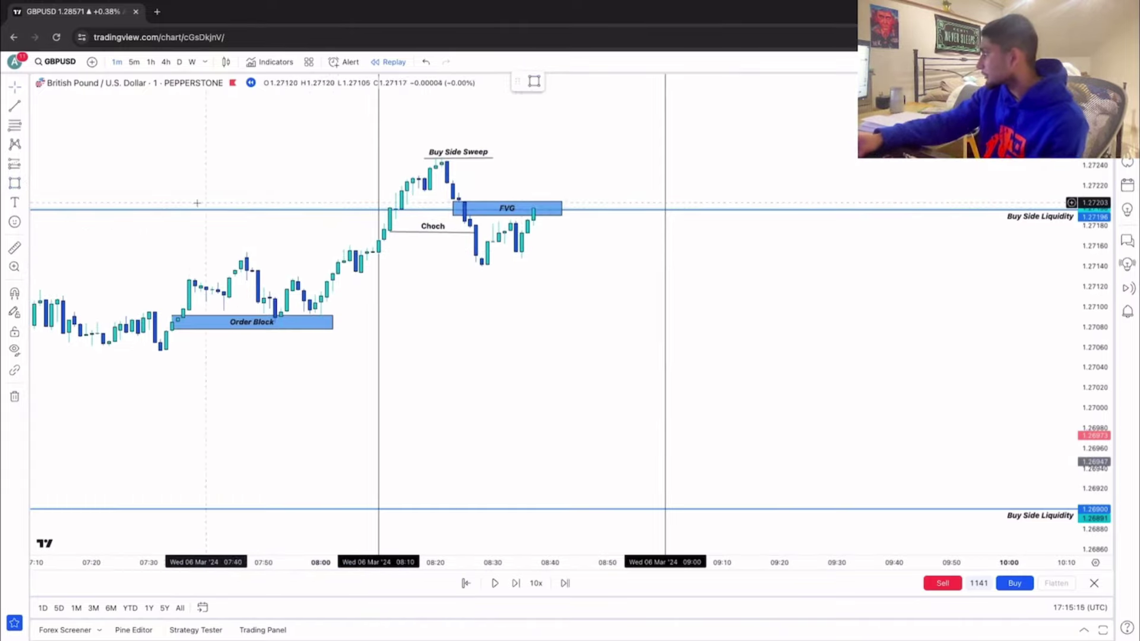
Step: Place a short position at the FVG with entry 1.27192, stop 1.27254 and target 1.27060, and play the trade out in the replay
left_click(14, 164)
left_click(71, 201)
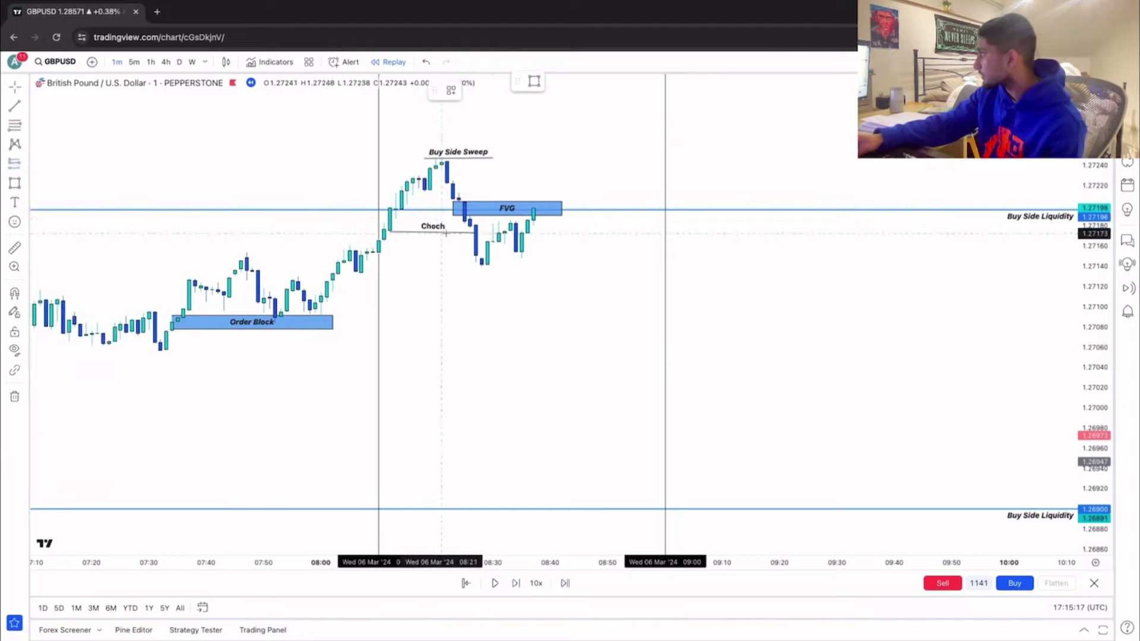
left_click(527, 212)
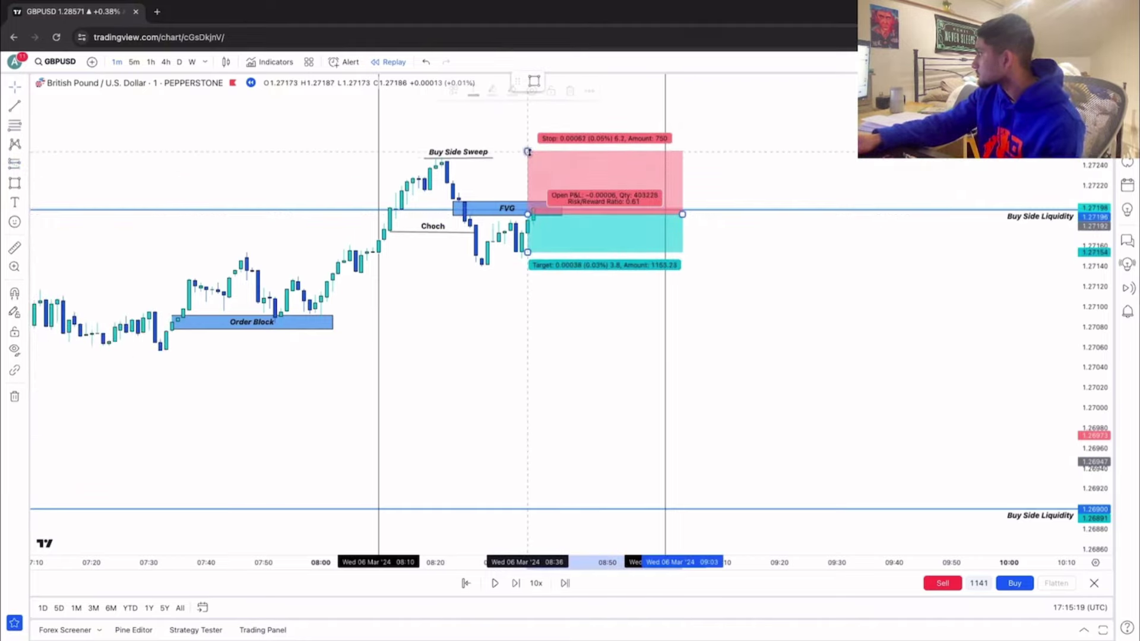
left_click_drag(528, 252, 512, 347)
scroll(623, 421, "down", 2)
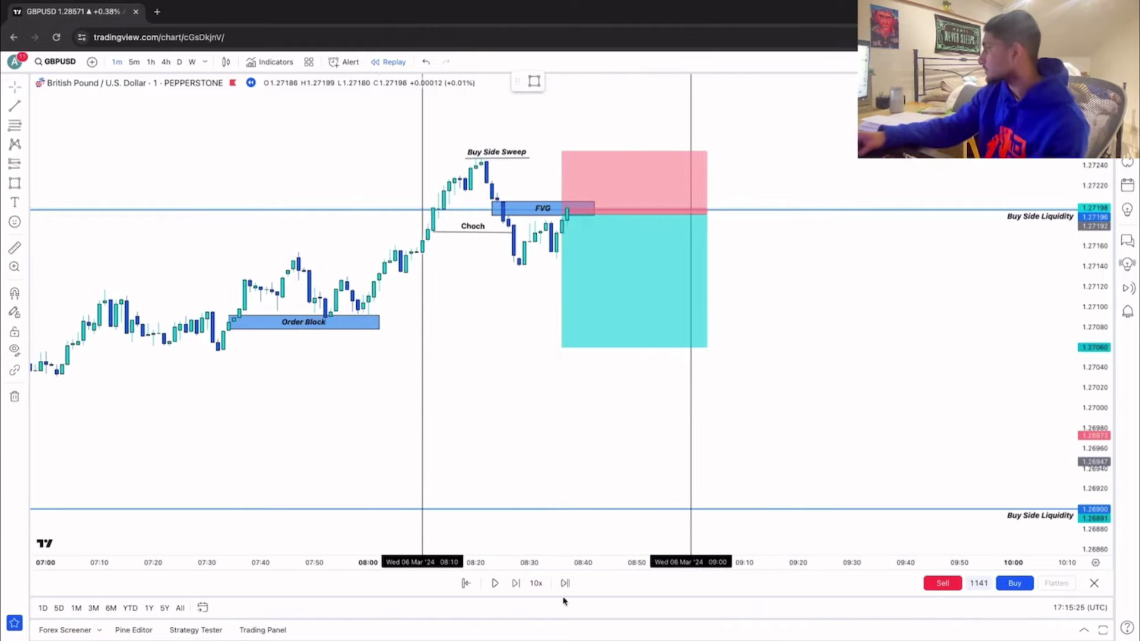
left_click(495, 583)
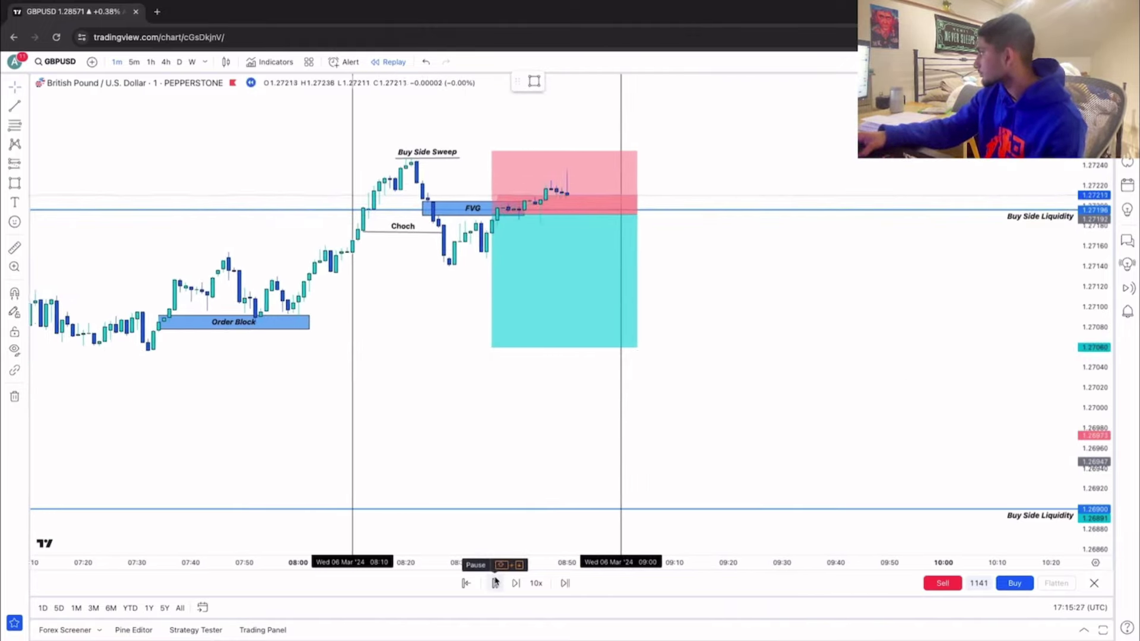
left_click(495, 583)
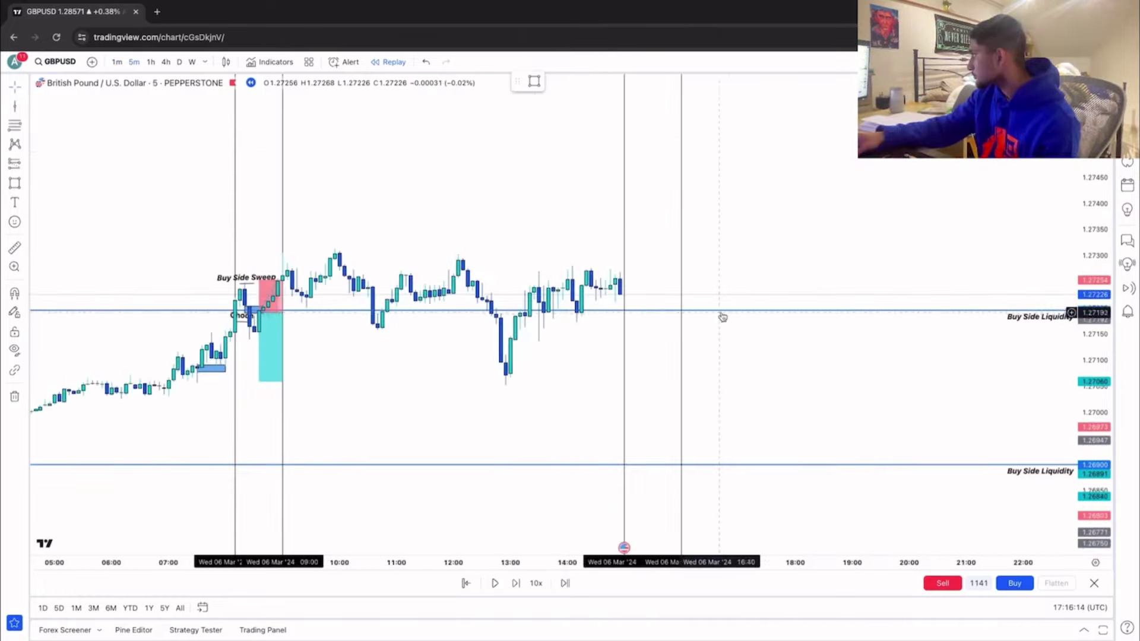
Step: Move the upper Buy Side Liquidity line to 1.27301 and the lower one to 1.27052
left_click_drag(746, 314, 731, 250)
left_click_drag(598, 448, 618, 369)
left_click(538, 345)
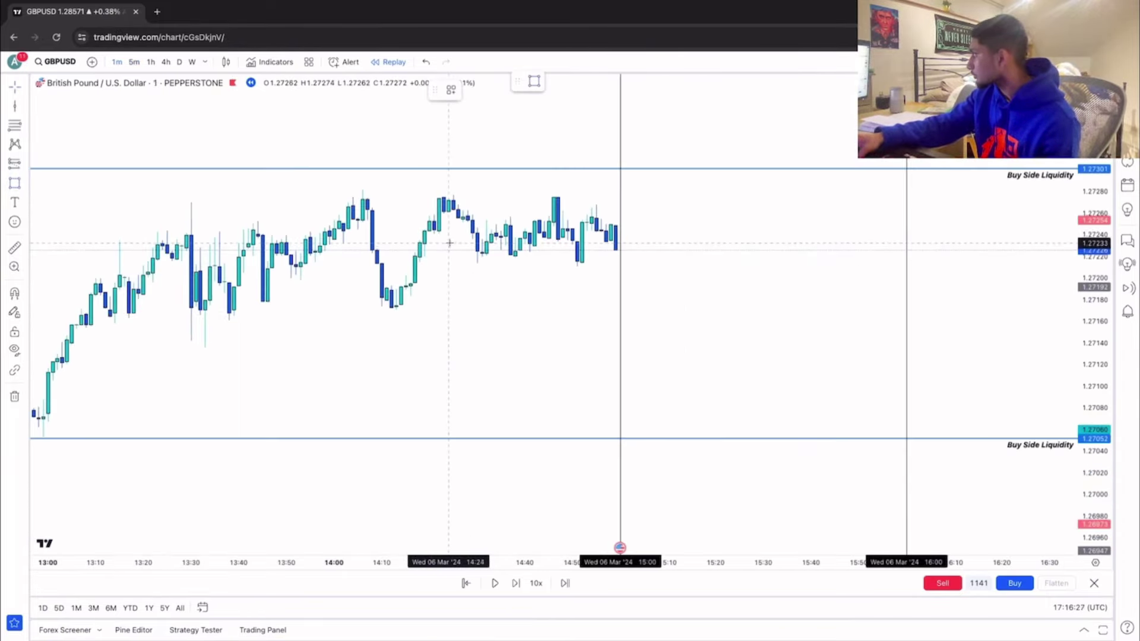
Step: Draw an Order Block rectangle from 14:24 to 15:17 between 1.27233 and 1.27214, and play the replay past 16:00 on 6 March
left_click_drag(449, 243, 699, 261)
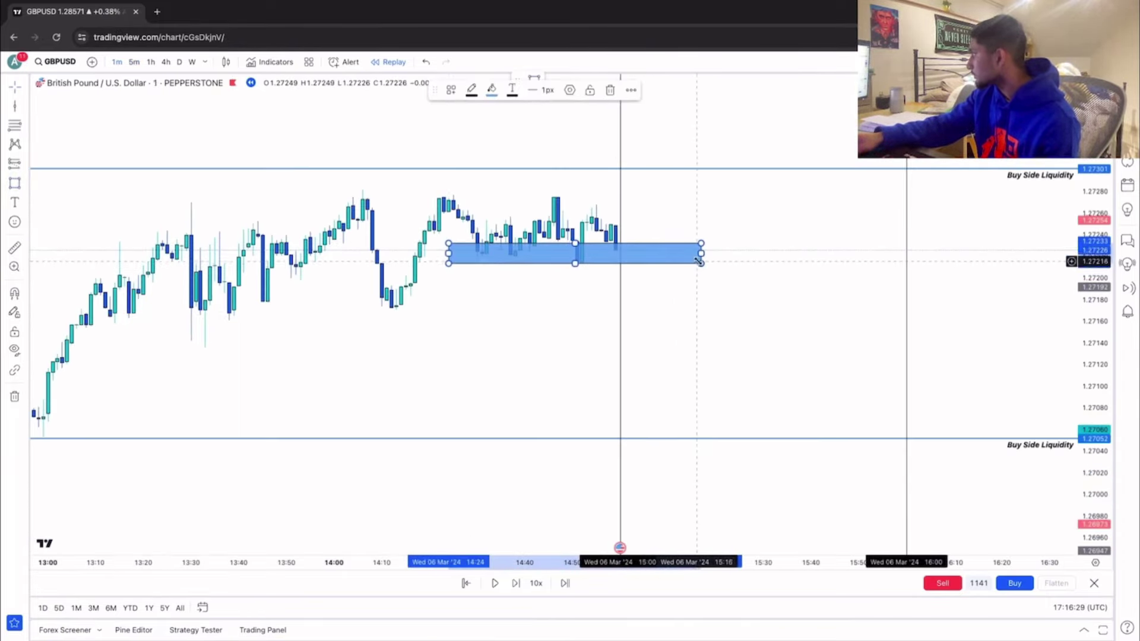
left_click(451, 90)
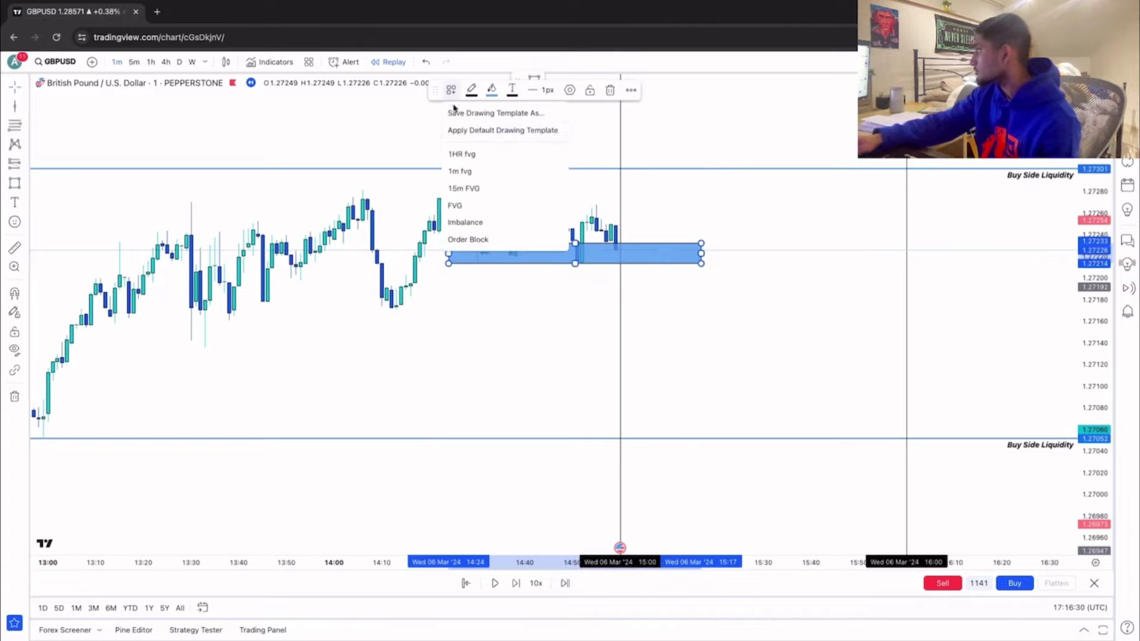
left_click(475, 239)
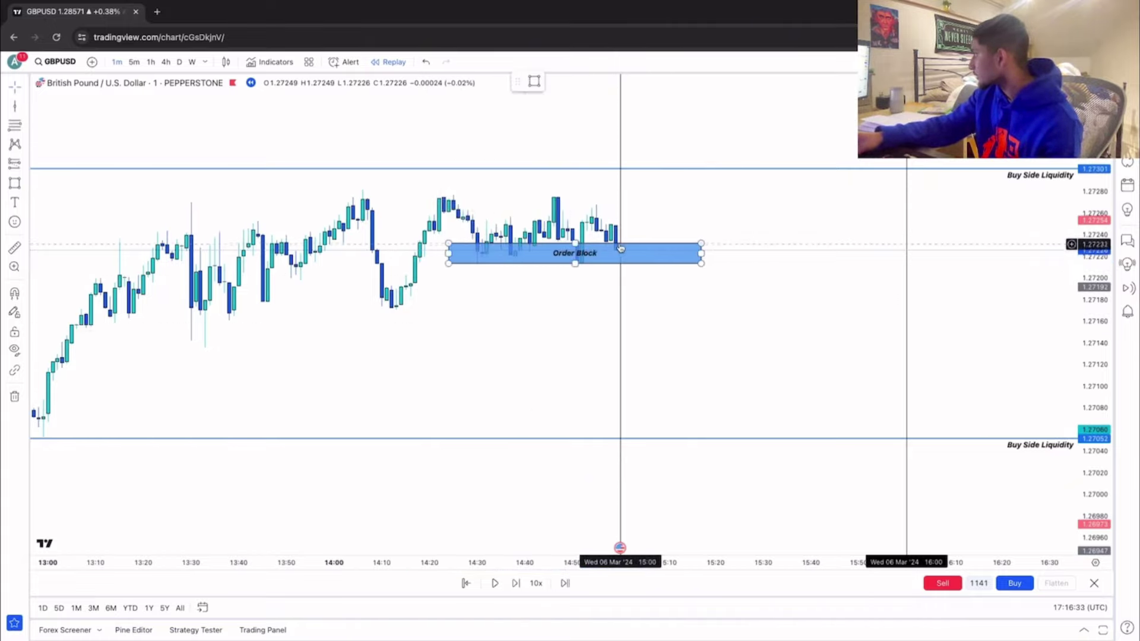
left_click(495, 583)
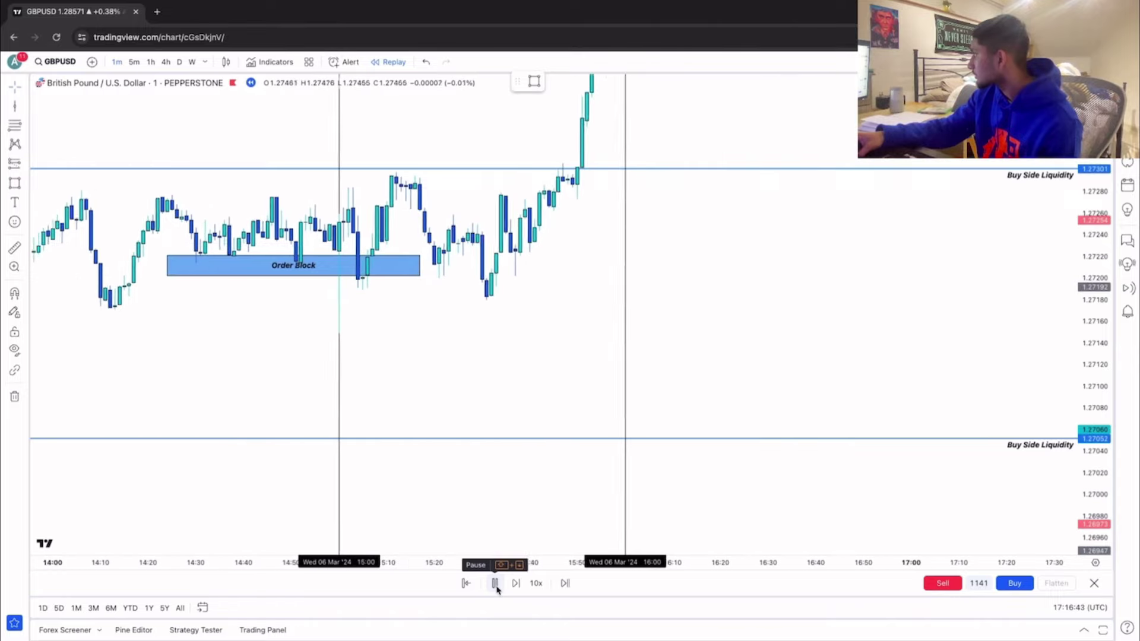
left_click(495, 584)
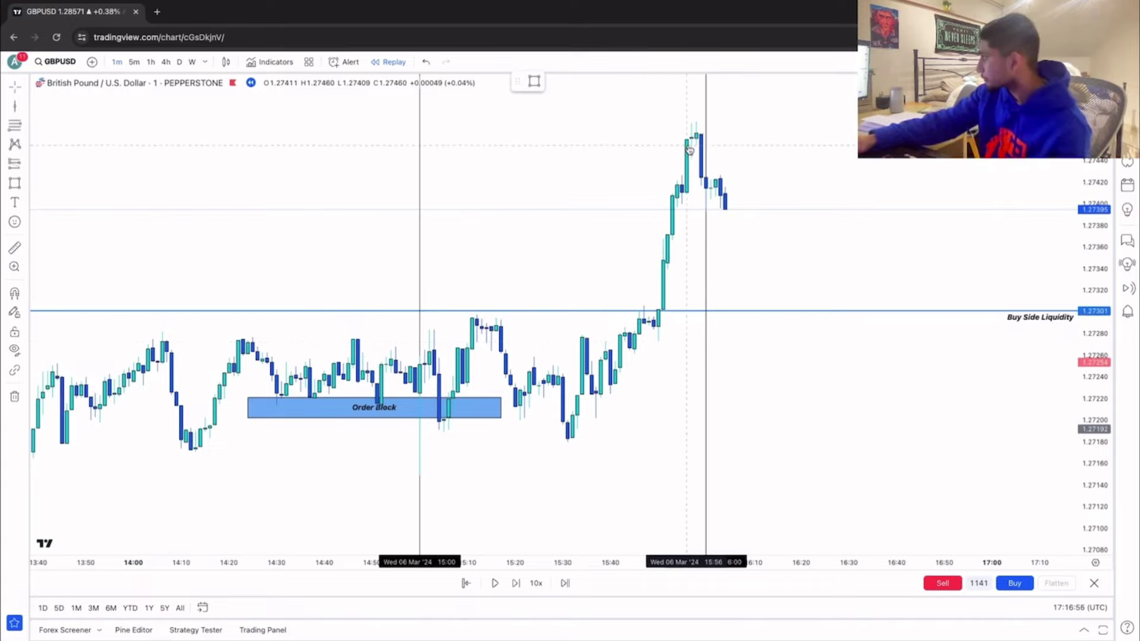
Step: Mark a Choch with a trend line at about 1.27292 from 15:16 to 15:46
left_click_drag(1085, 226, 1085, 270)
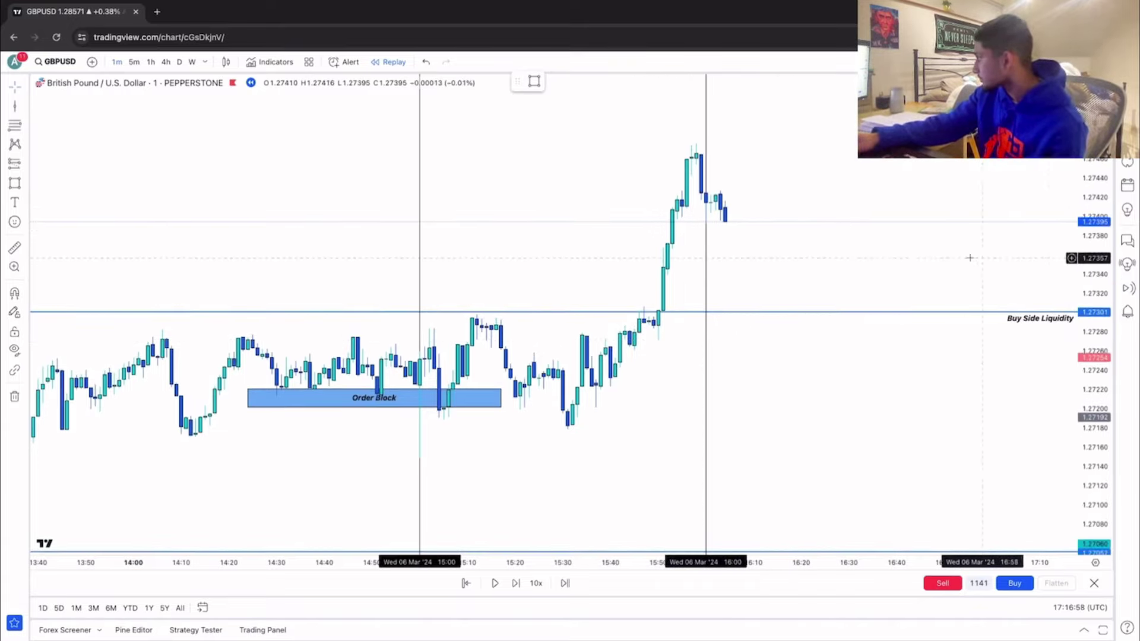
left_click(22, 105)
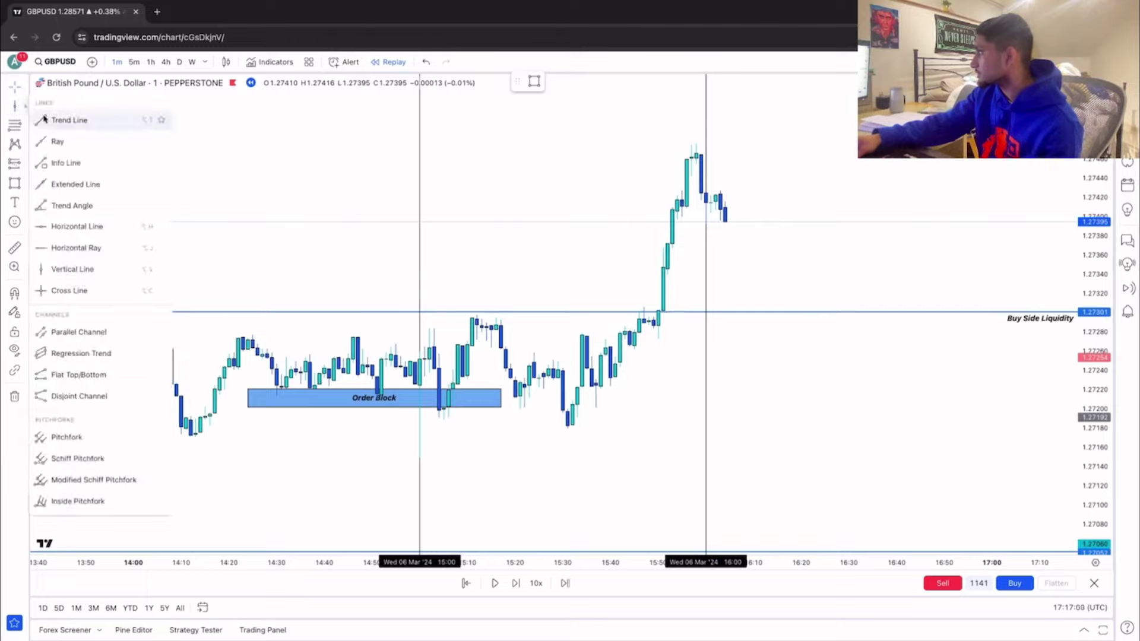
left_click(65, 117)
left_click(495, 321)
left_click(639, 321)
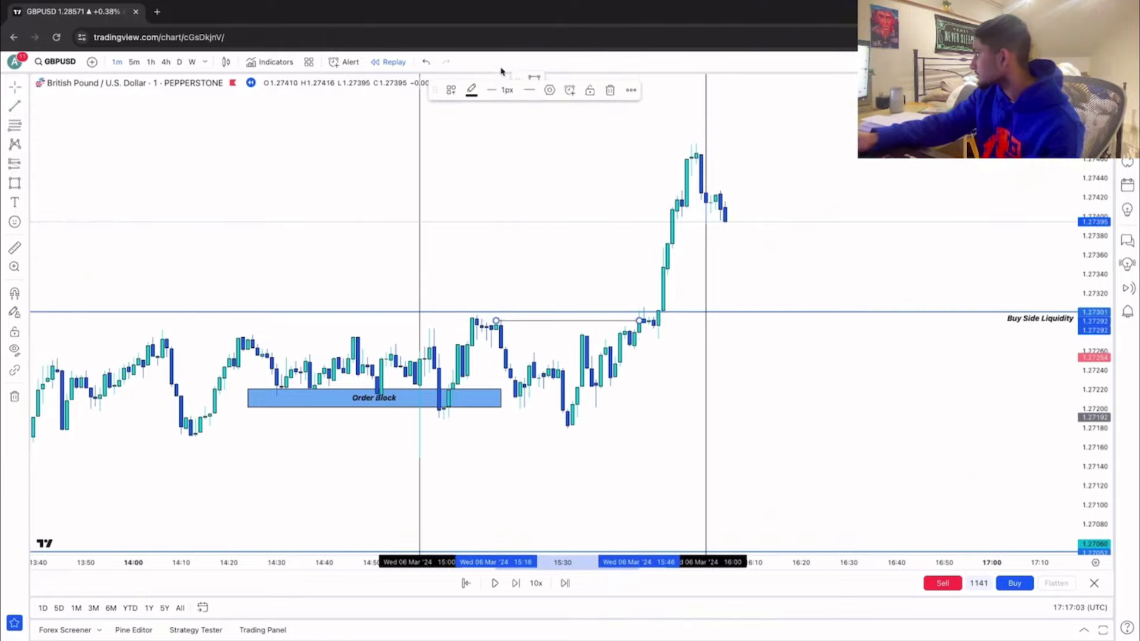
left_click(575, 259)
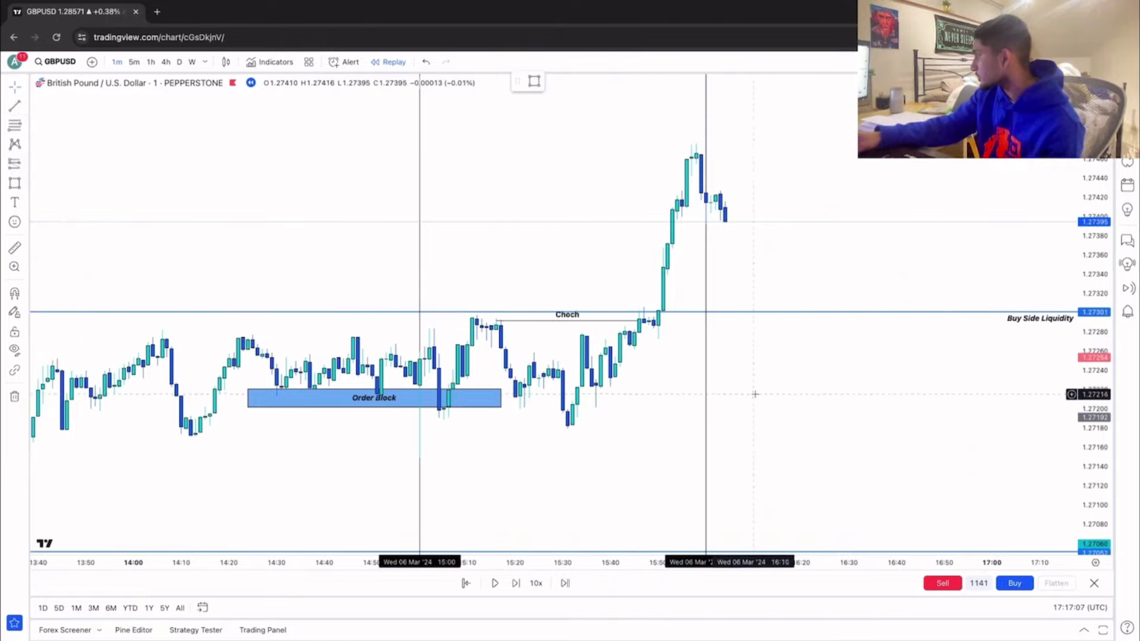
Step: Switch to the 5-minute timeframe and move the Buy Side Liquidity line to 1.27436 on the 7 March high
scroll(829, 394, "down", 3)
left_click(133, 61)
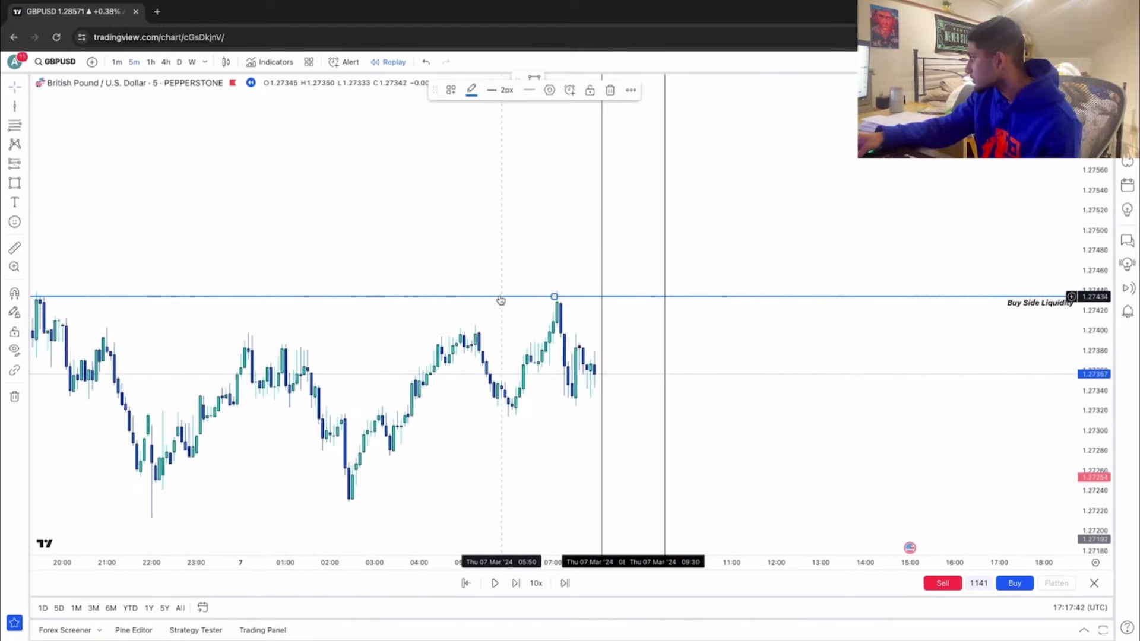
left_click_drag(500, 300, 508, 295)
left_click(454, 310)
left_click_drag(444, 327, 508, 286)
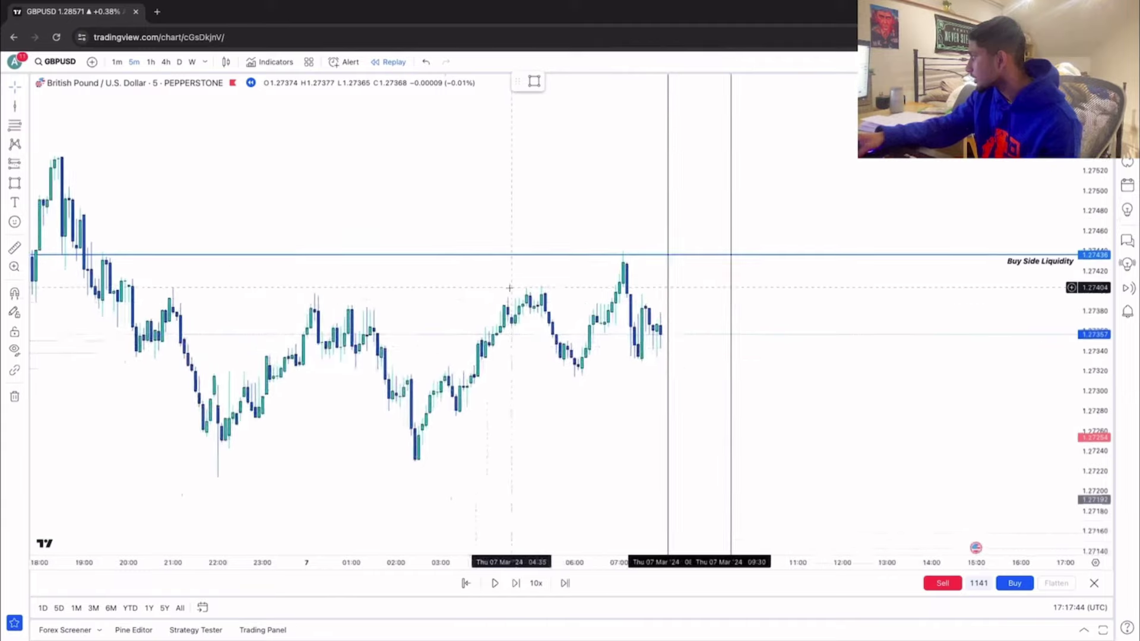
Step: Add a horizontal Sell Side Liquidity line at 1.27229 on the 7 March overnight low
scroll(493, 366, "up", 3)
left_click_drag(489, 370, 683, 284)
left_click(25, 106)
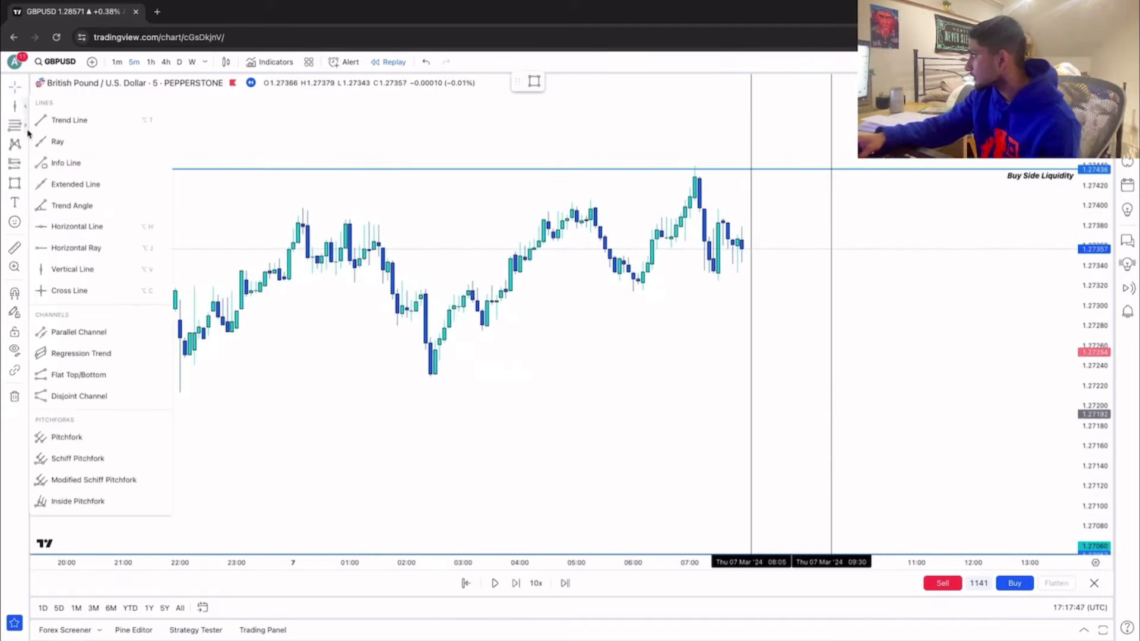
left_click(89, 248)
left_click(397, 372)
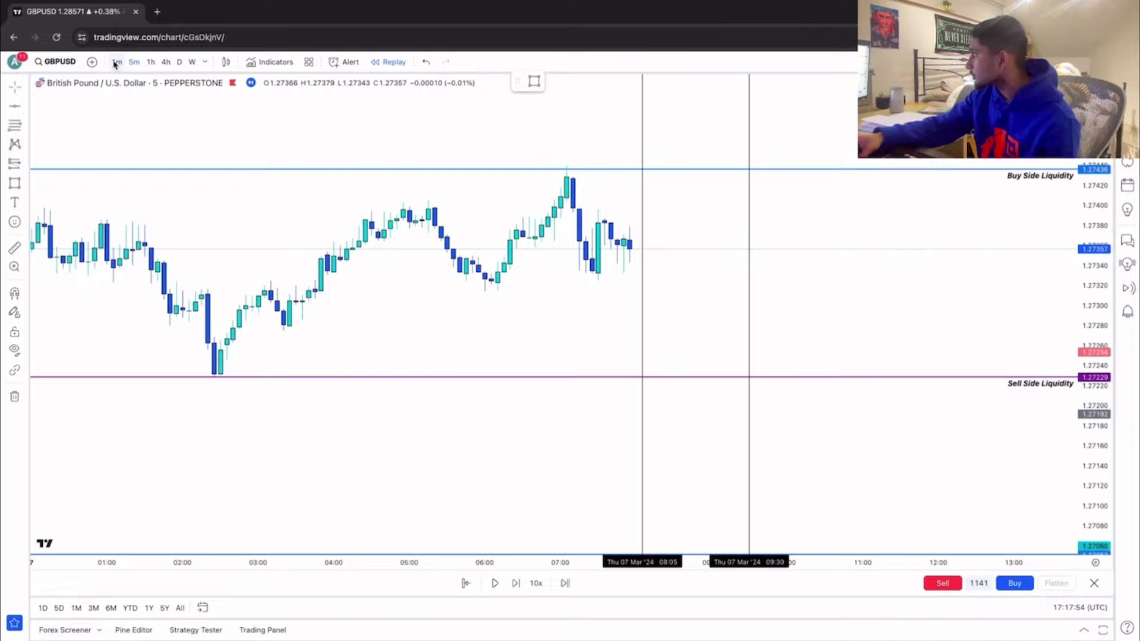
Step: Play the 1-minute replay through the 08:05 to 09:30 window on 7 March, pause it and return to the 5-minute timeframe
left_click(117, 61)
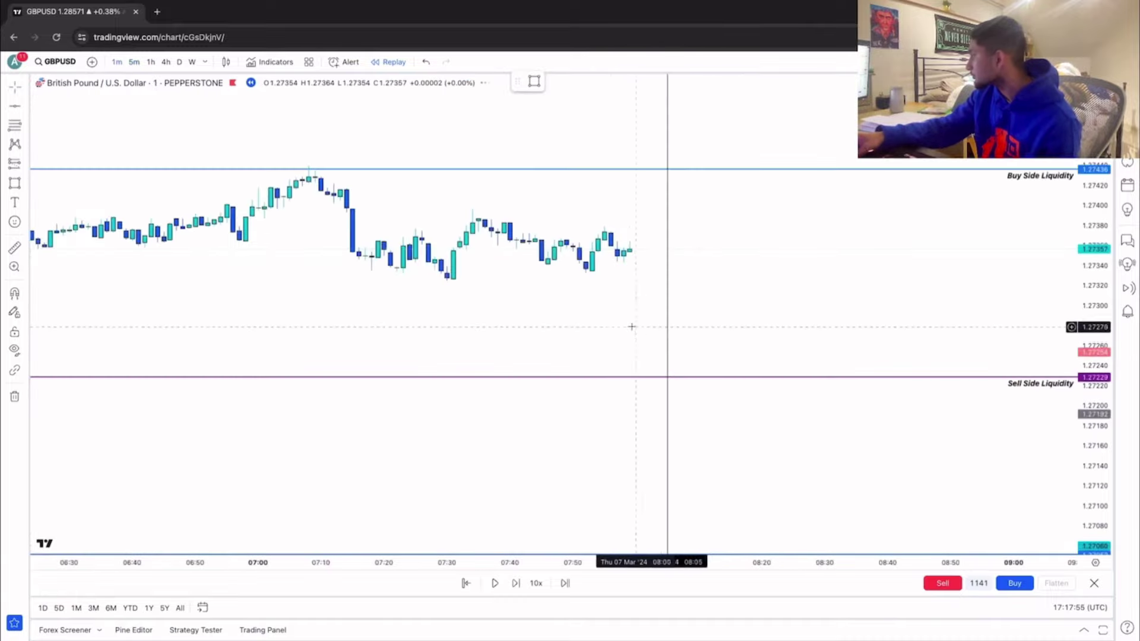
left_click_drag(1089, 328, 1030, 232)
left_click_drag(831, 330, 690, 409)
scroll(691, 409, "down", 2)
left_click(496, 582)
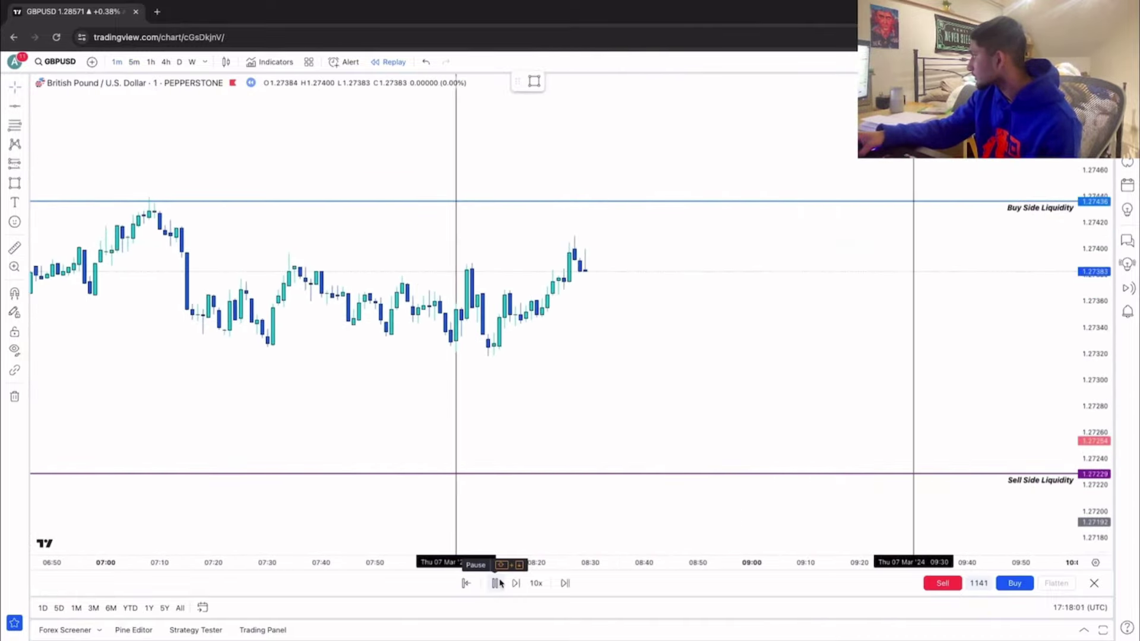
left_click(497, 583)
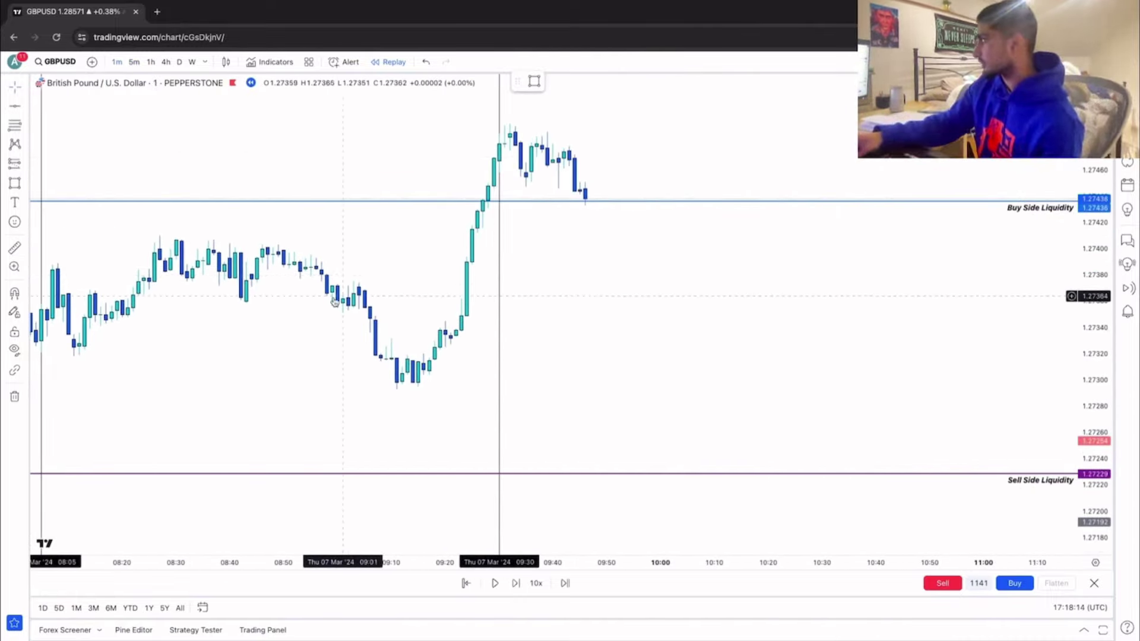
left_click_drag(144, 314, 425, 286)
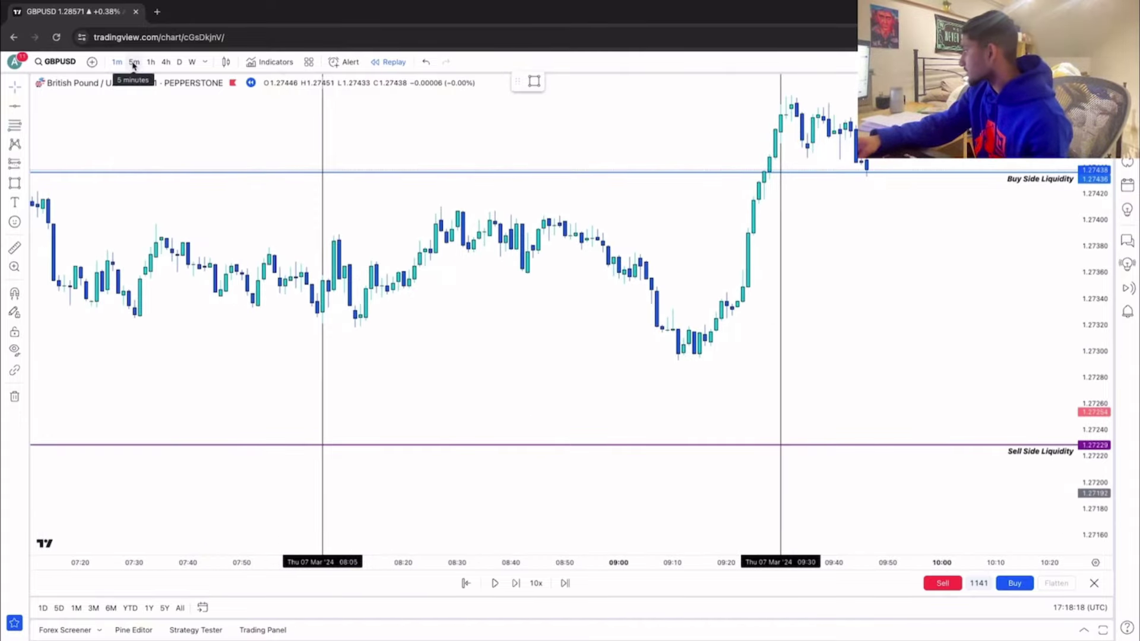
left_click(133, 63)
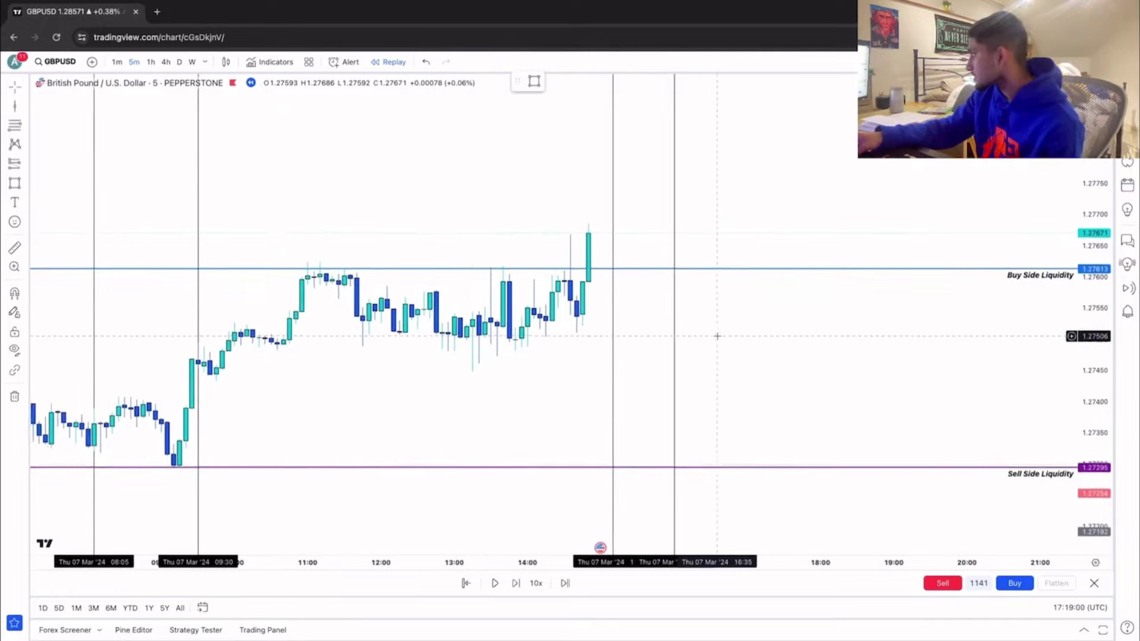
Step: Switch to the 1-minute timeframe and play the replay past 16:00 on 7 March, and pause it
left_click(117, 62)
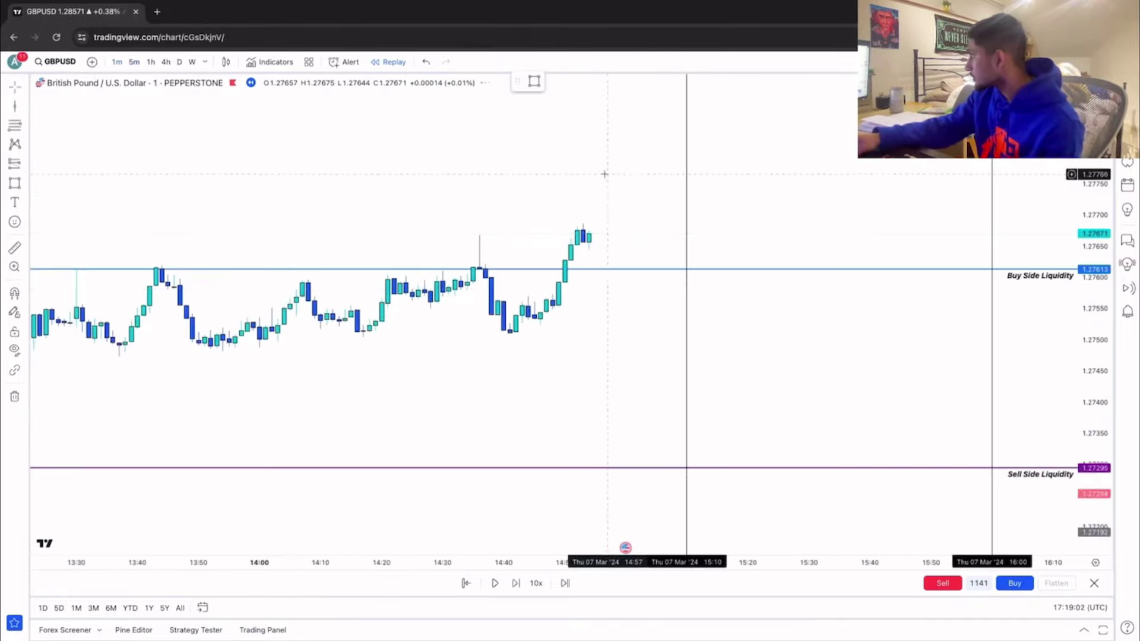
left_click(495, 583)
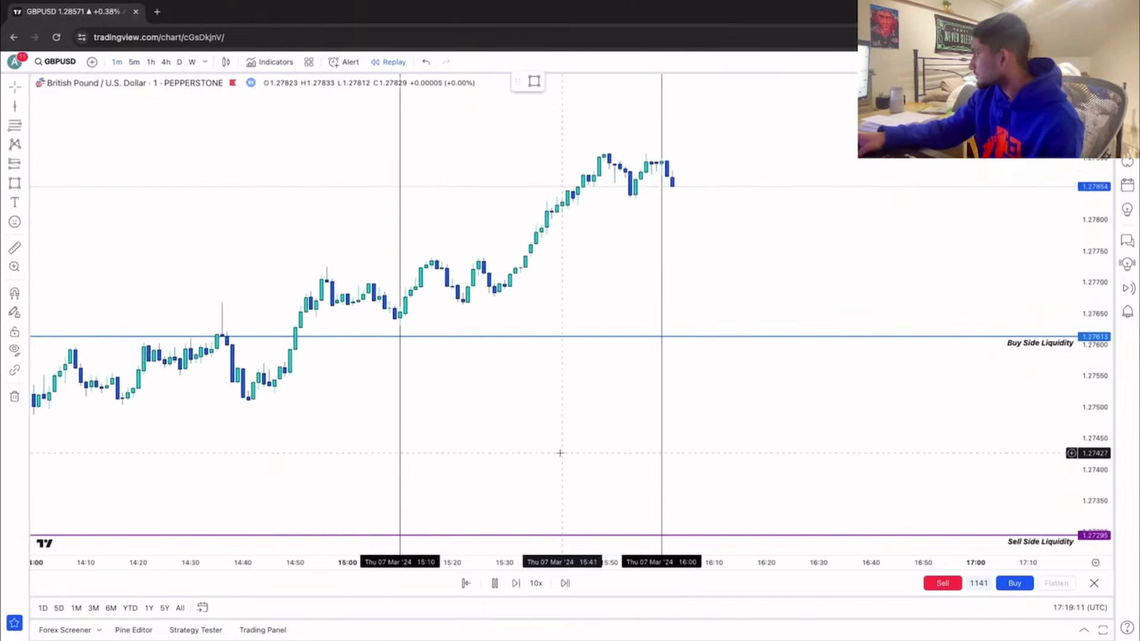
left_click(494, 583)
scroll(511, 412, "down", 2)
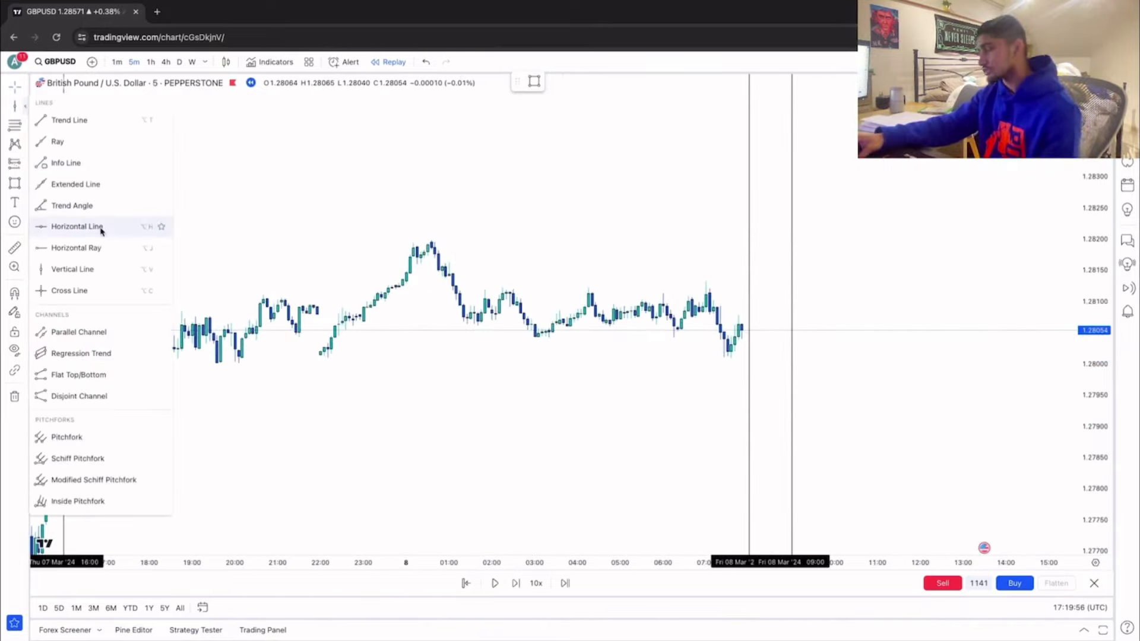
Step: Add horizontal liquidity lines for the 8 March session, with Sell Side Liquidity at 1.28012 on the morning low
left_click(99, 230)
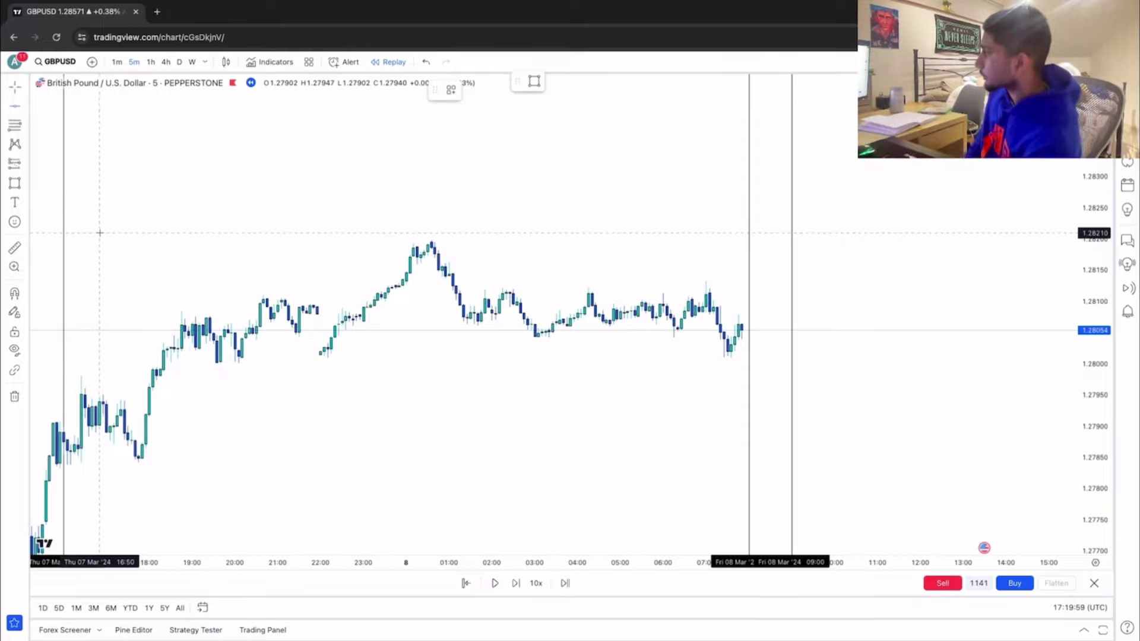
scroll(308, 245, "down", 5)
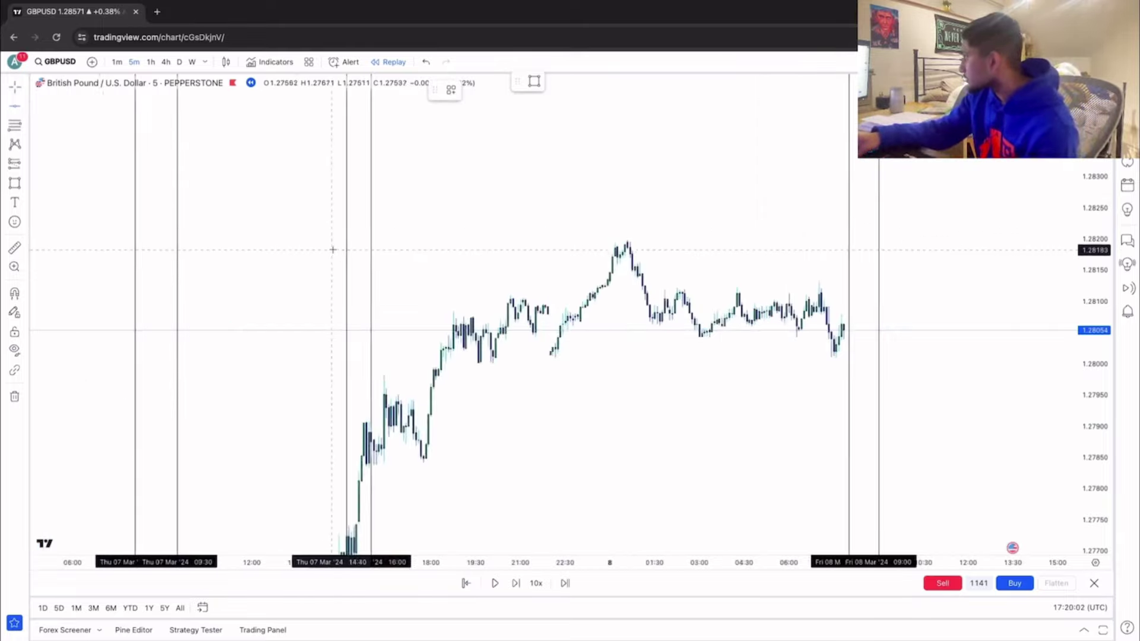
scroll(417, 231, "down", 5)
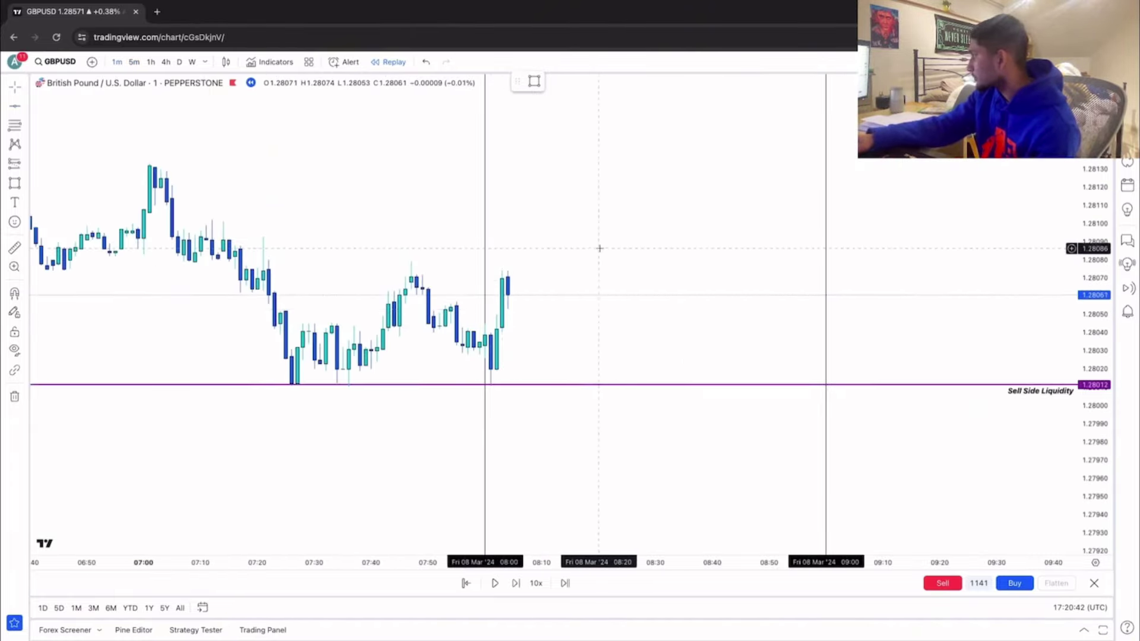
Step: Draw a rectangle from 07:59 to 08:22 on 8 March between 1.28050 and 1.28054, and apply the FVG template
left_click_drag(604, 255, 637, 281)
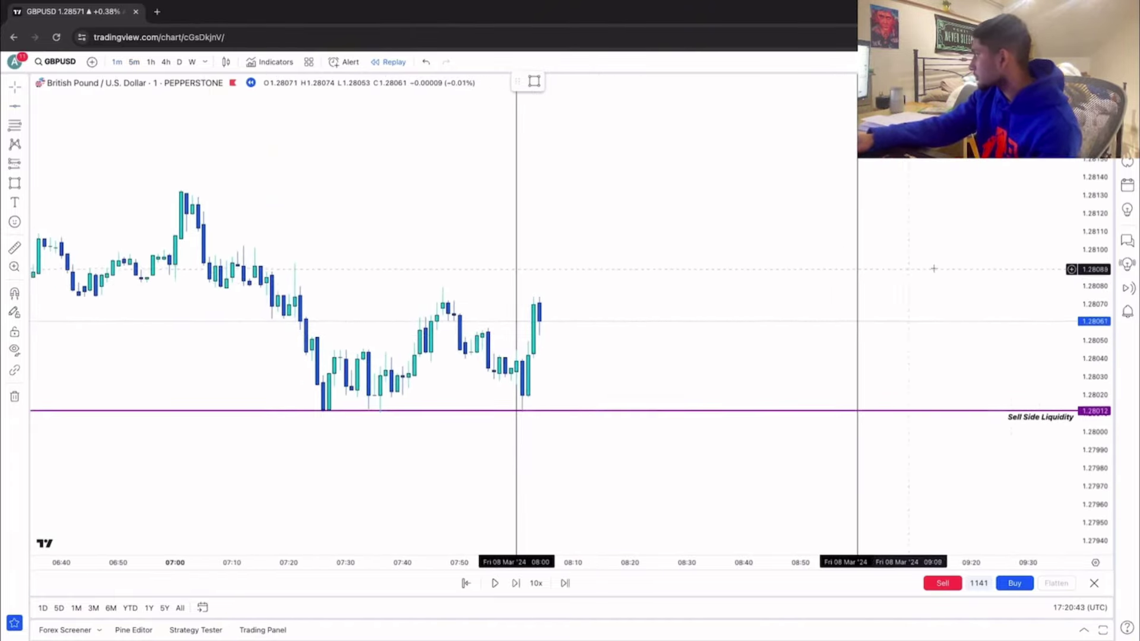
left_click_drag(1100, 263, 1099, 339)
scroll(537, 379, "up", 3)
left_click_drag(511, 371, 509, 387)
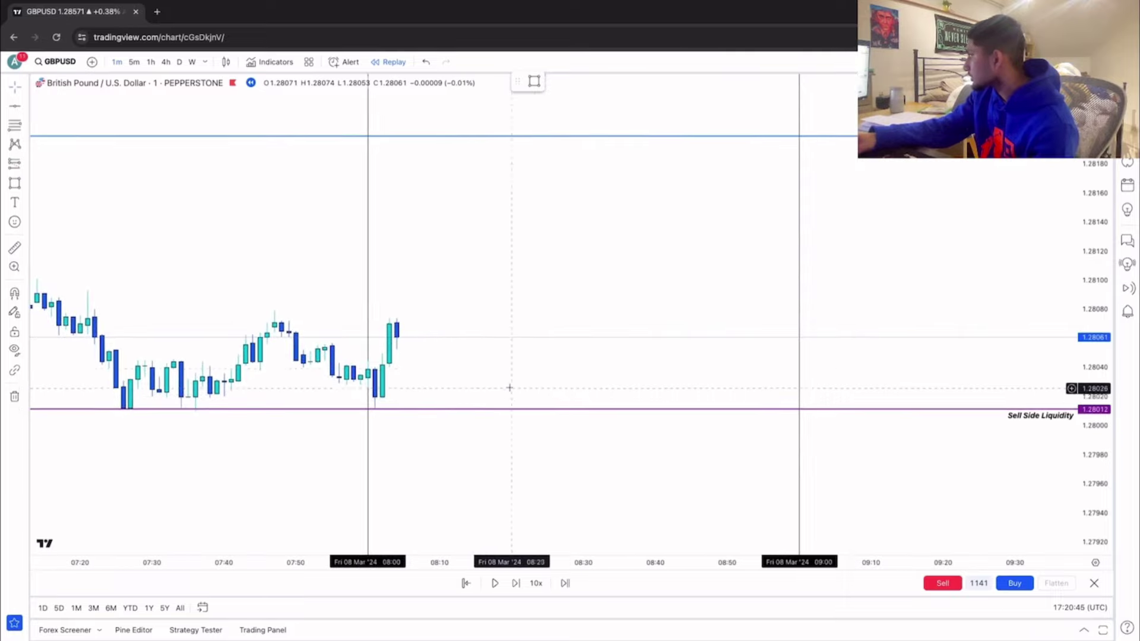
left_click(14, 183)
left_click_drag(360, 349, 526, 351)
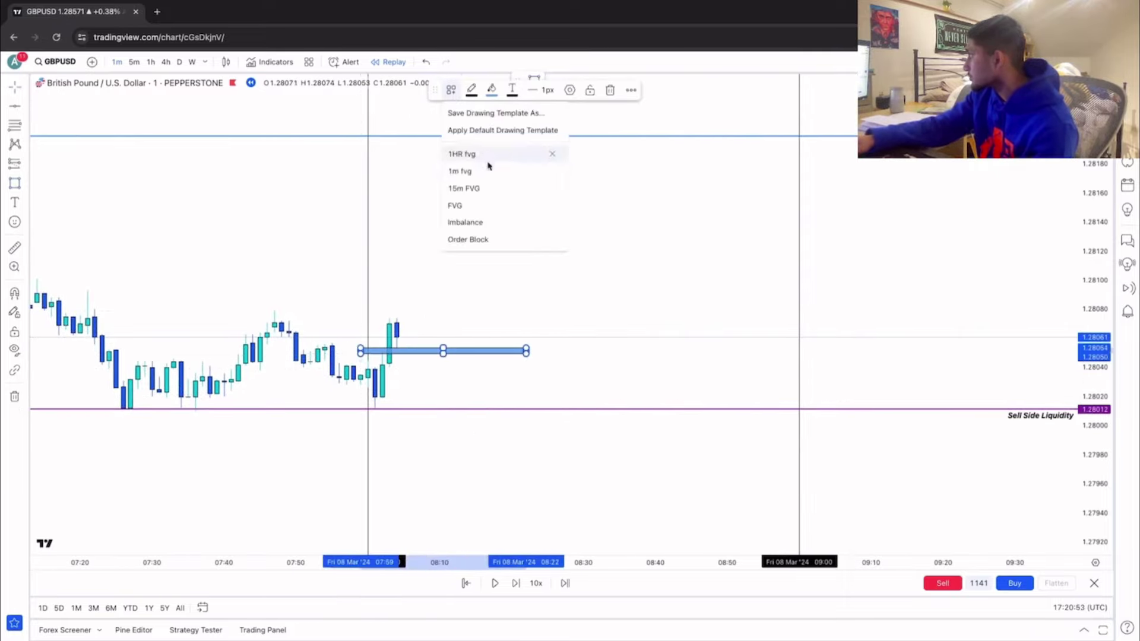
left_click(482, 207)
Step: Shorten the FVG rectangle so its start sits at 08:01
left_click_drag(1095, 361, 1009, 151)
left_click_drag(361, 375, 375, 374)
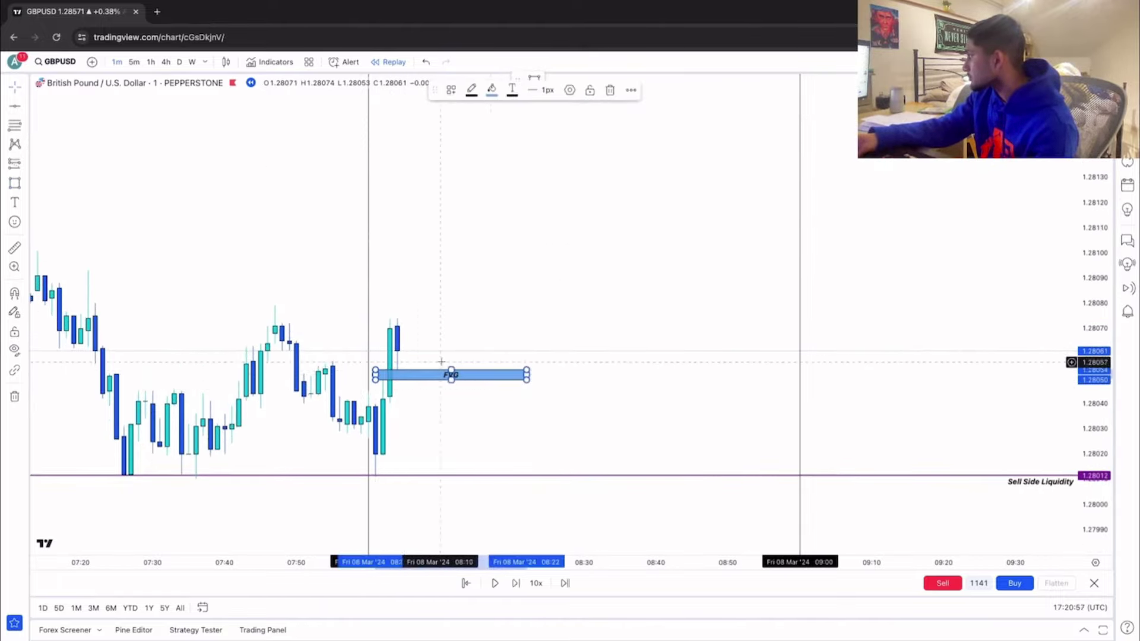
left_click(482, 361)
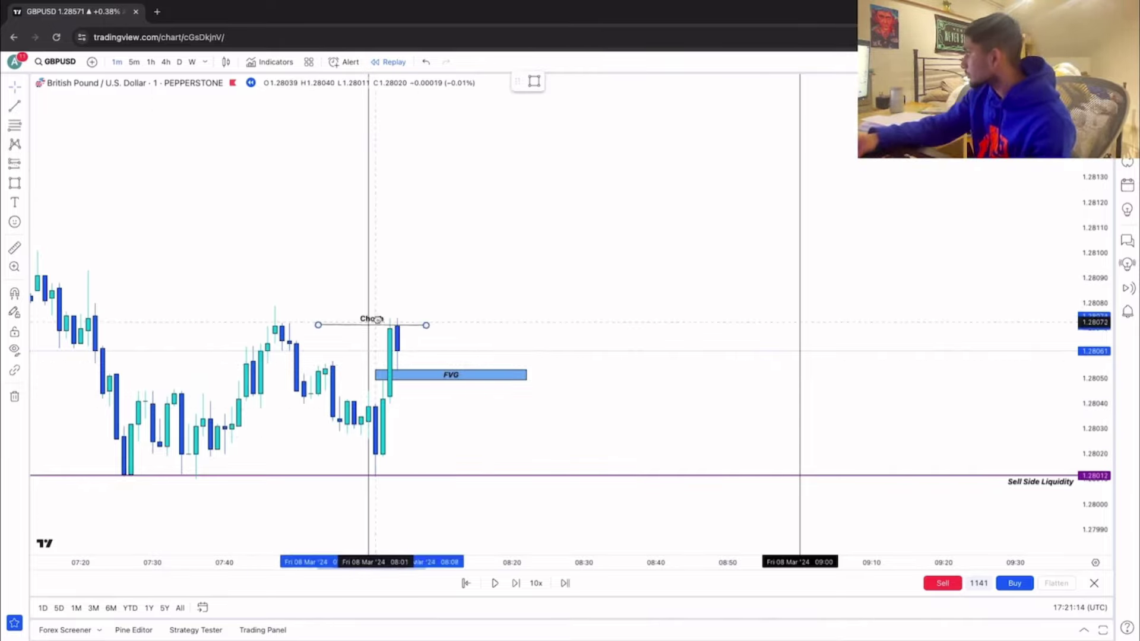
Step: Move the Choch line to the 07:48 swing high at about 1.28070, and advance the replay candle by candle to 08:16
left_click_drag(377, 321, 342, 326)
left_click(496, 433)
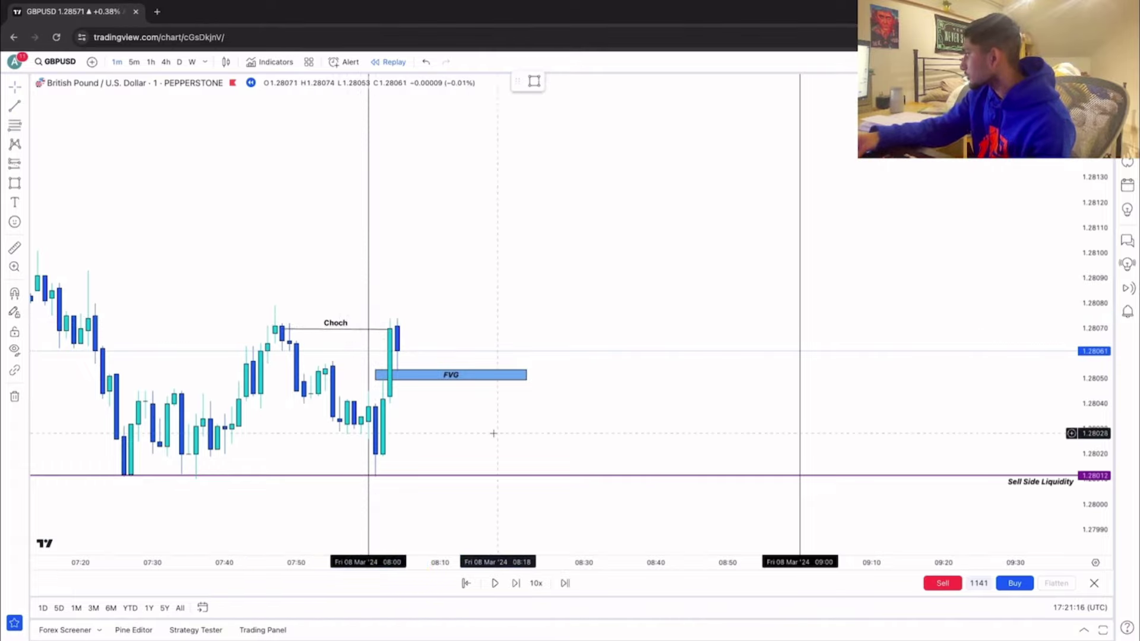
left_click(513, 586)
left_click(513, 587)
left_click(513, 586)
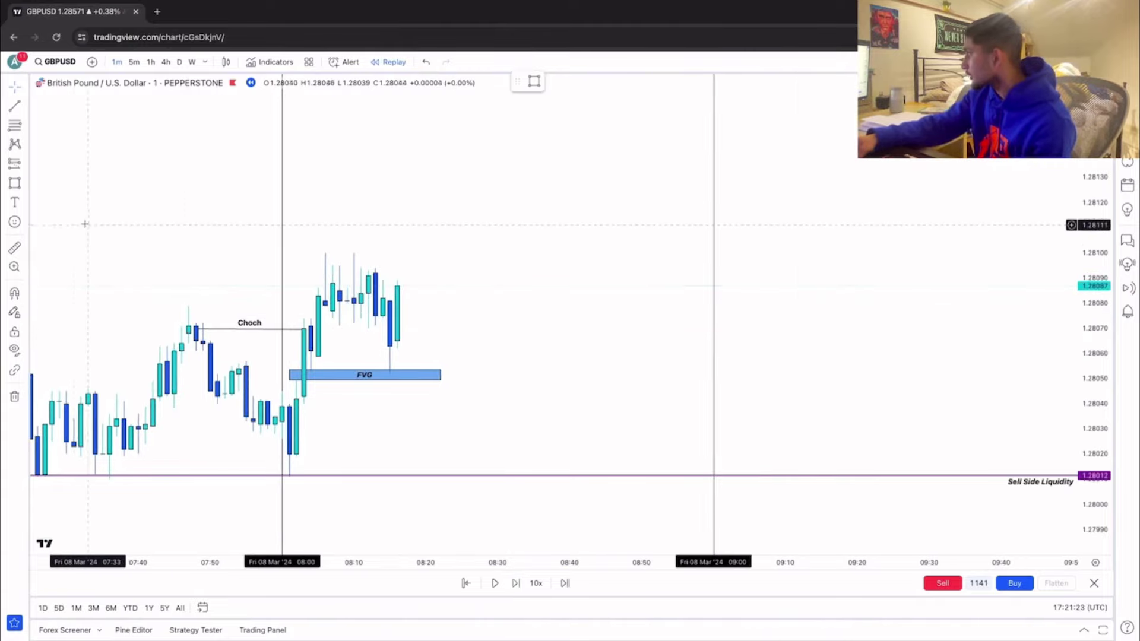
Step: Place a long position at the FVG with entry 1.28052, stop 1.28038 and target 1.28125, and play the replay
left_click(21, 168)
left_click(71, 178)
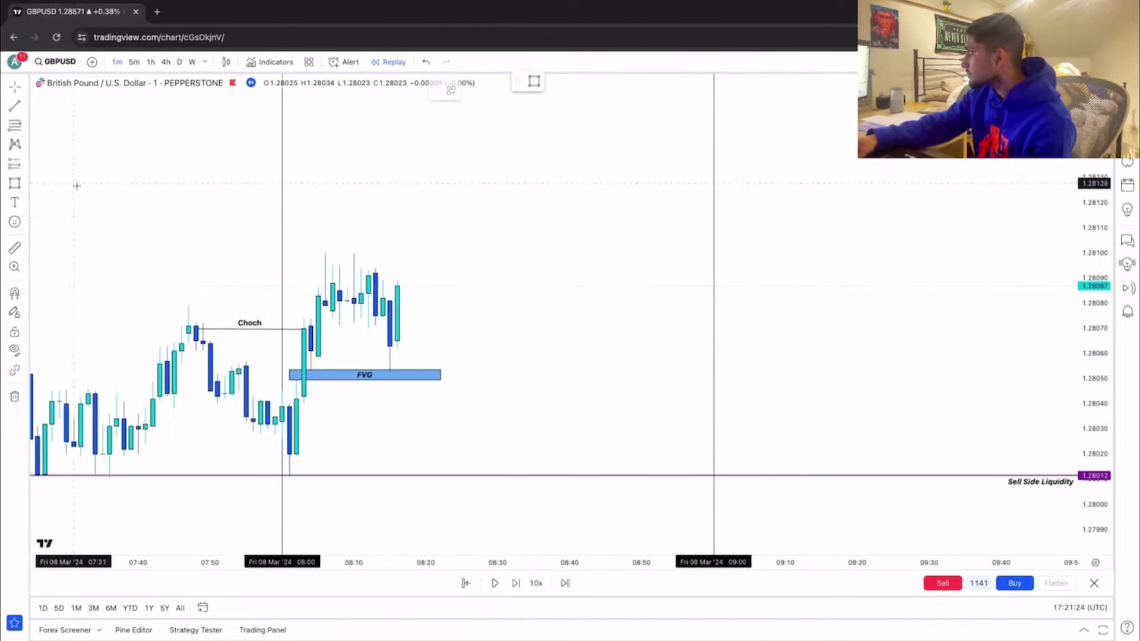
left_click(383, 374)
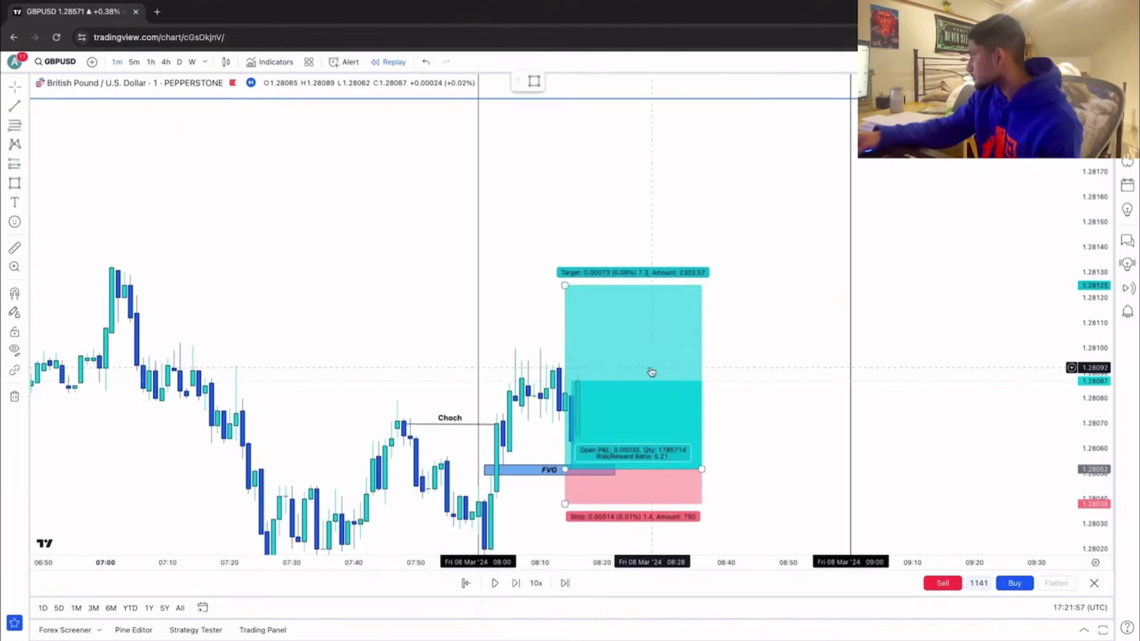
left_click(494, 583)
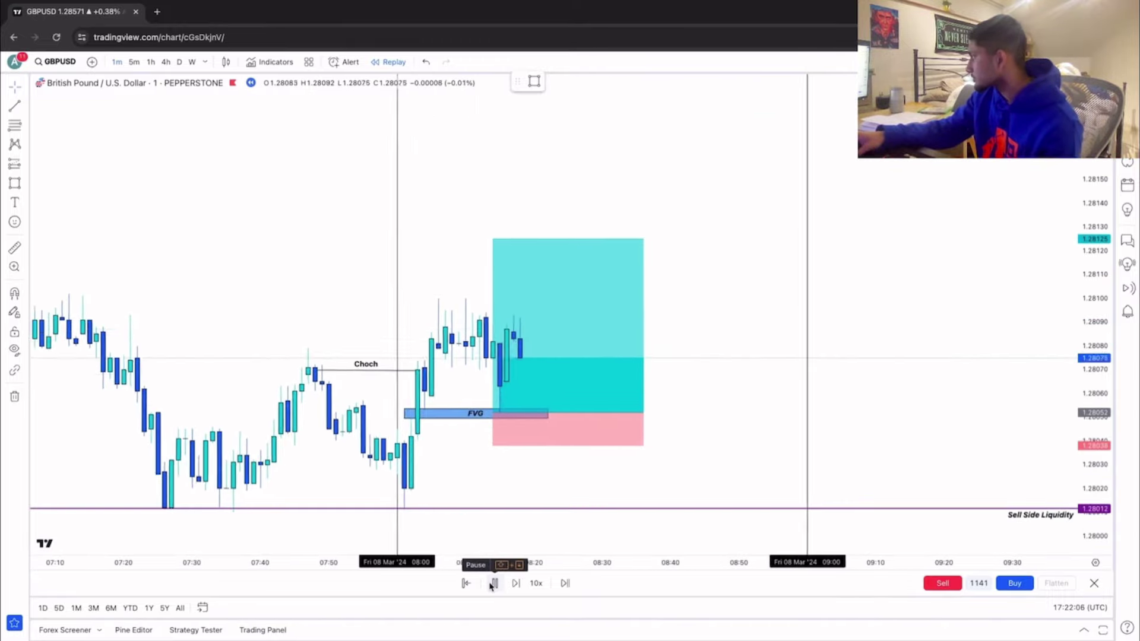
left_click(493, 582)
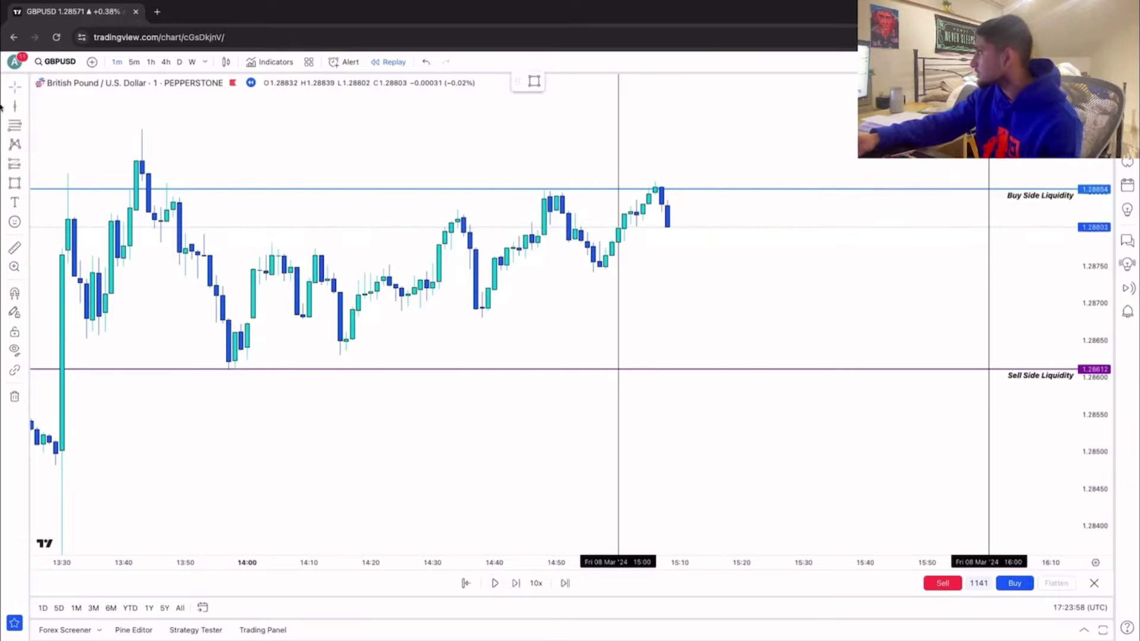
Step: Draw a Choch trend line from 14:41 to 14:58 on 8 March, along the lows at about 1.28747
left_click(23, 106)
left_click(66, 120)
left_click(502, 266)
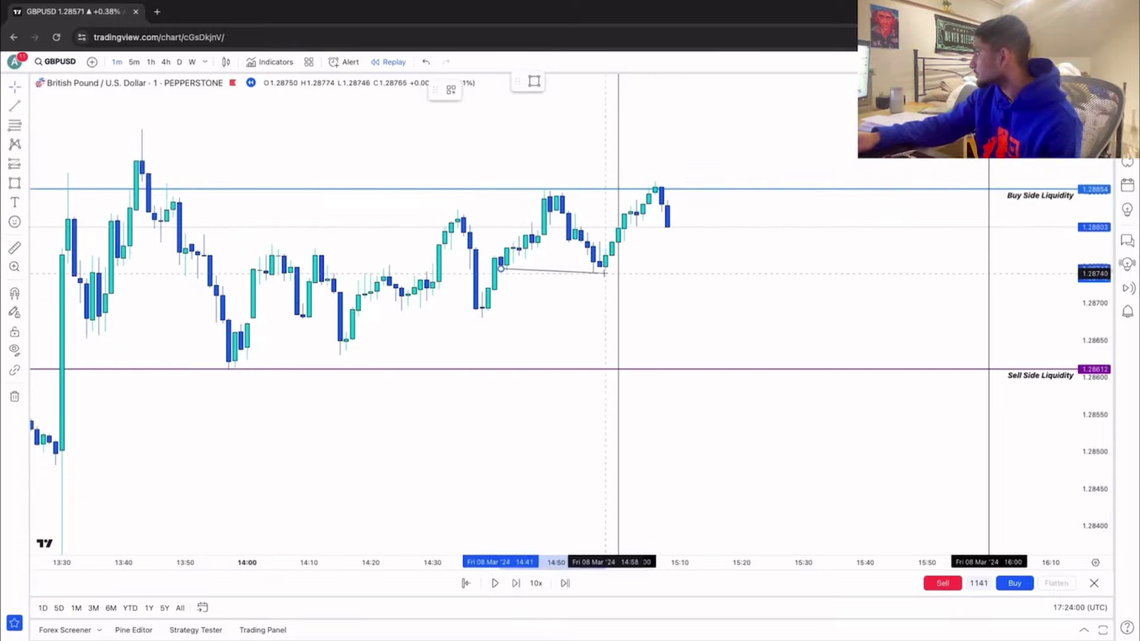
left_click(604, 265)
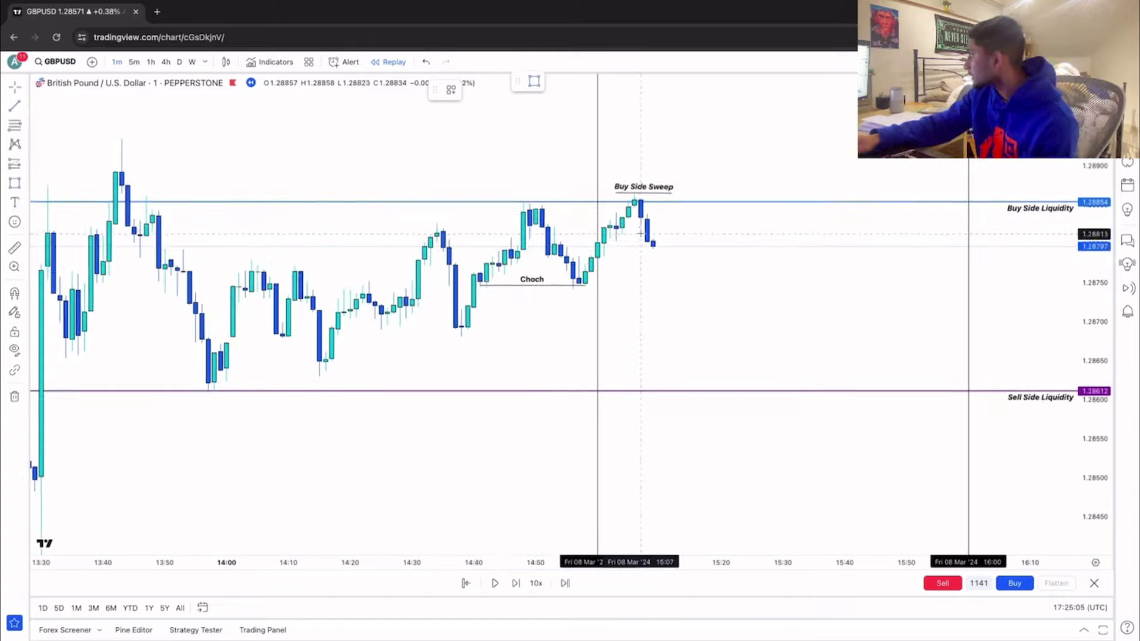
Step: Draw the FVG rectangle from about 15:04 to 15:25 between about 1.28804 and 1.28825, and advance the replay one candle
left_click_drag(622, 224, 736, 240)
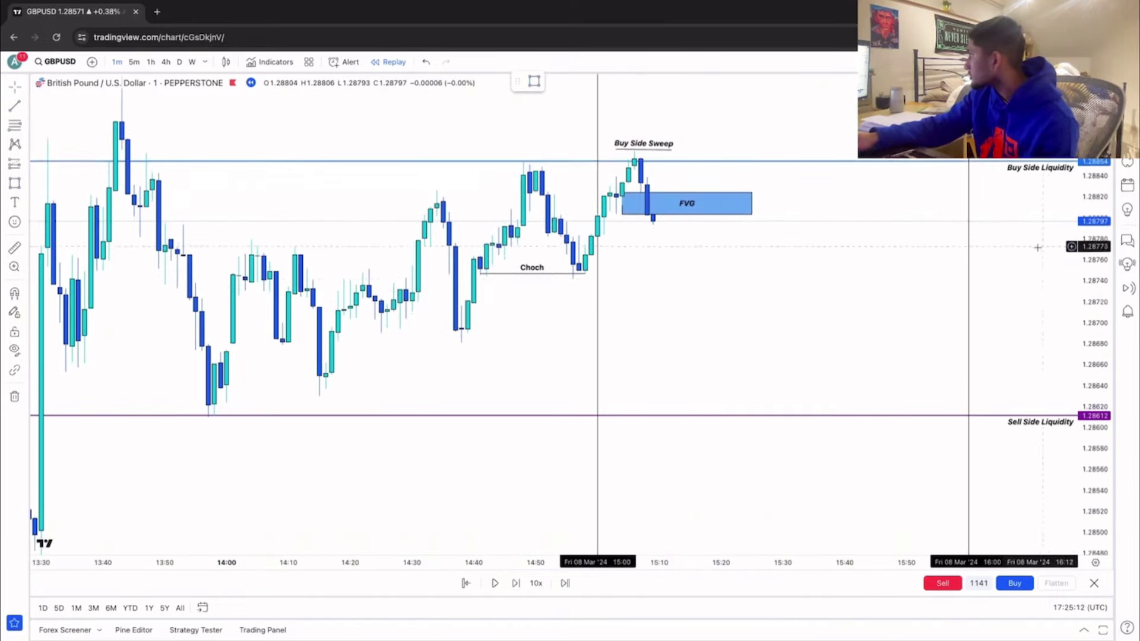
left_click_drag(758, 321, 753, 363)
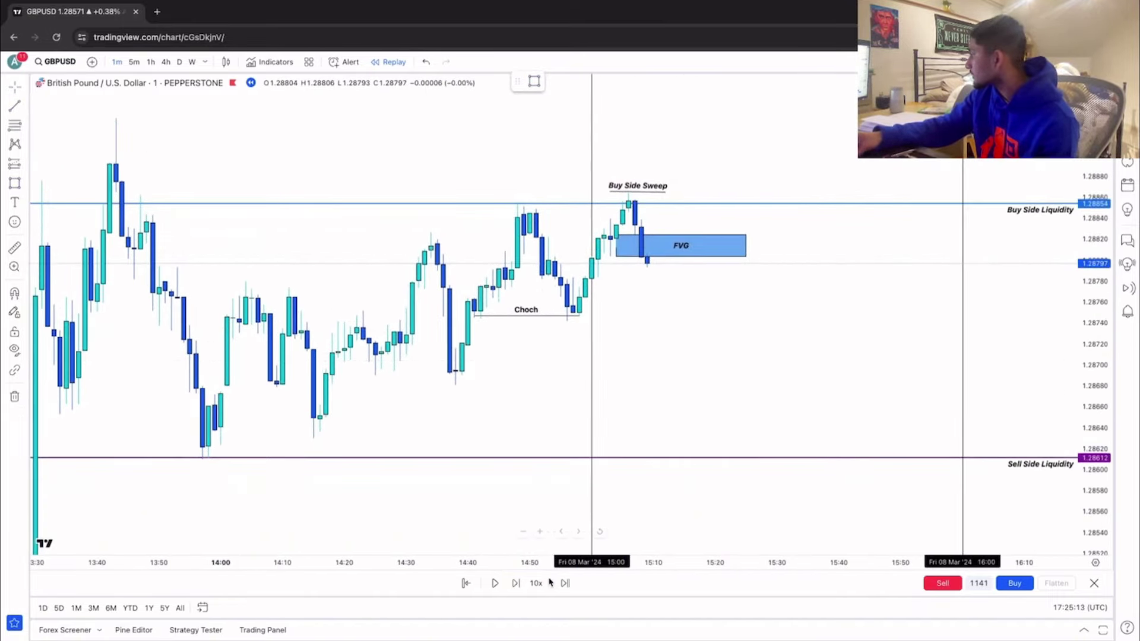
left_click(515, 584)
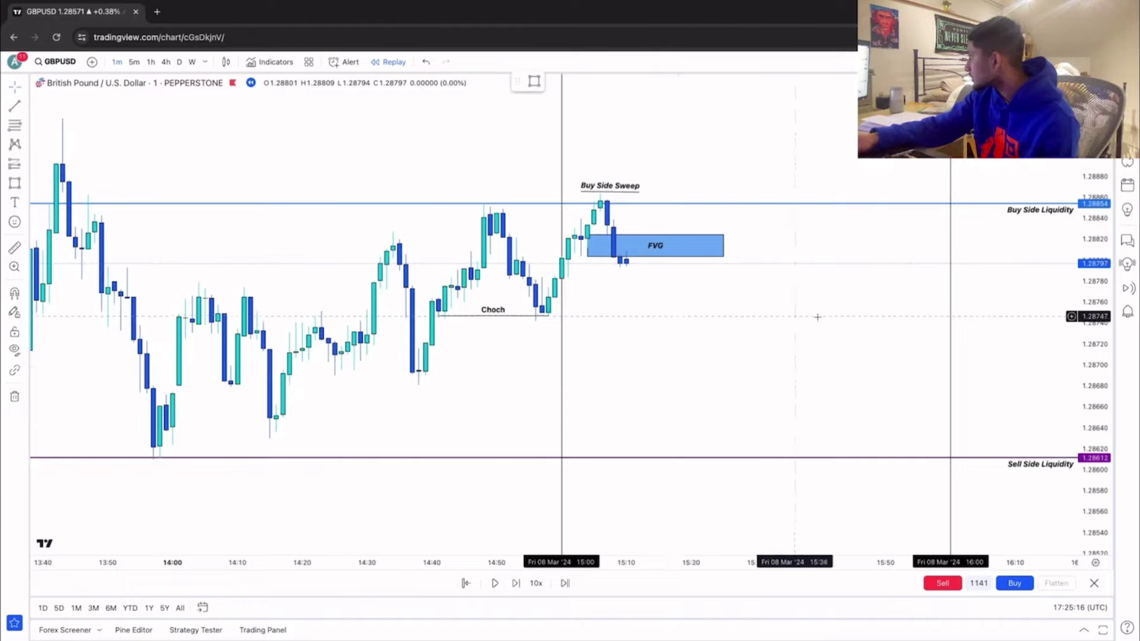
Step: Place a short position at the lower part of the FVG with entry 1.28806 and stop 1.28869
left_click_drag(1095, 390, 1095, 261)
left_click_drag(769, 298, 772, 323)
scroll(773, 324, "up", 3)
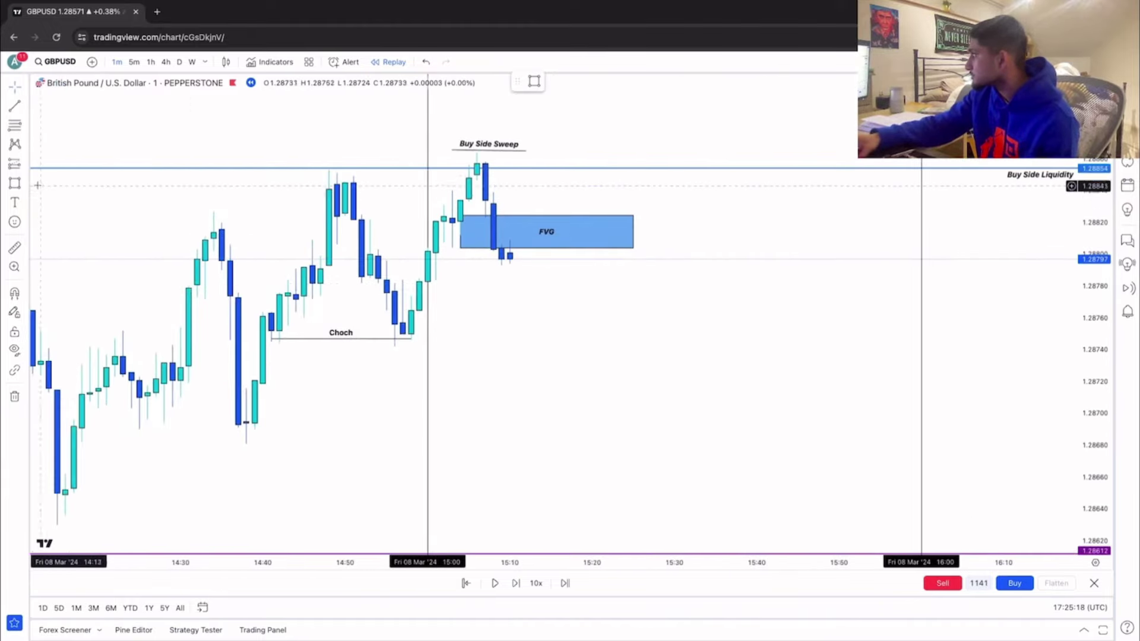
left_click(16, 169)
left_click(65, 178)
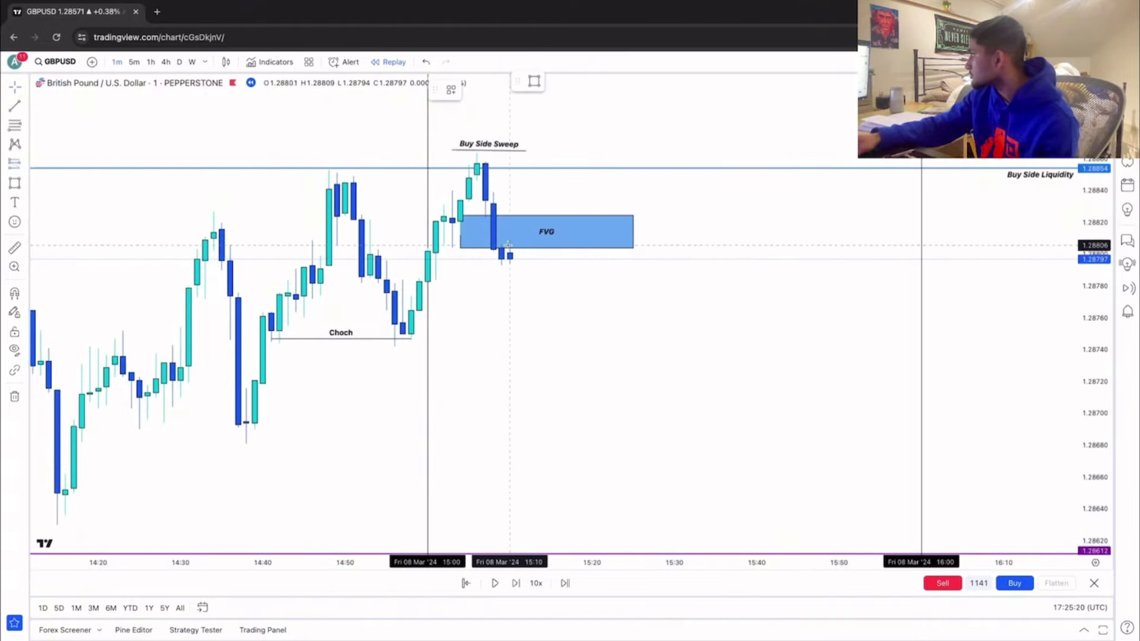
left_click(504, 245)
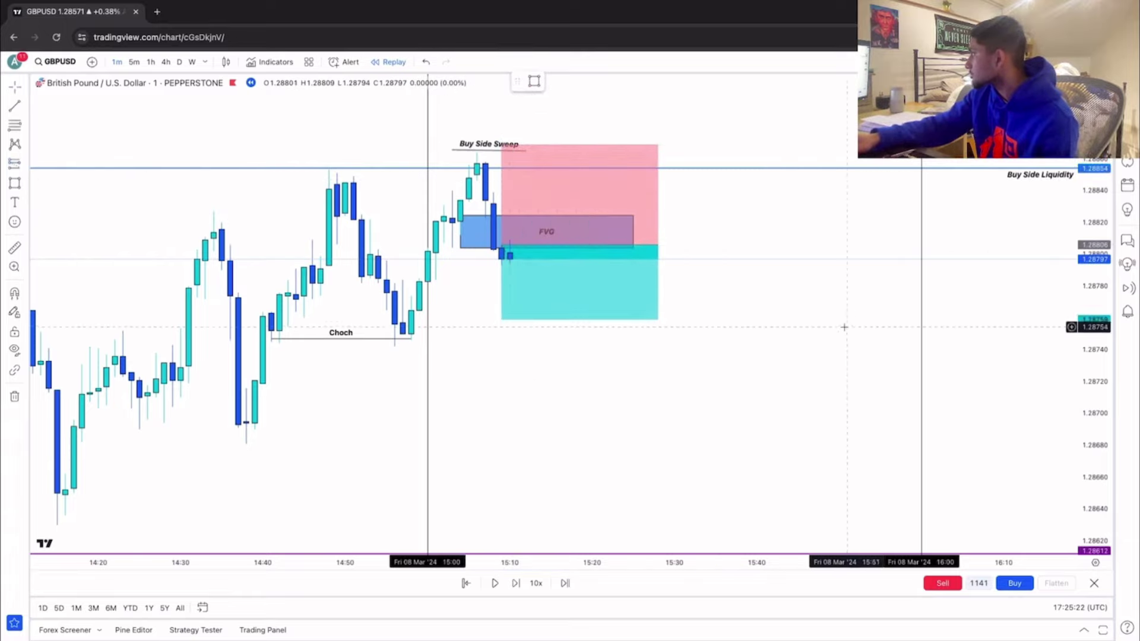
Step: Extend the short position's target to 1.28680, and play the replay to about 15:32 before pausing it
left_click_drag(1108, 326, 1105, 395)
left_click_drag(501, 321, 476, 419)
left_click(495, 583)
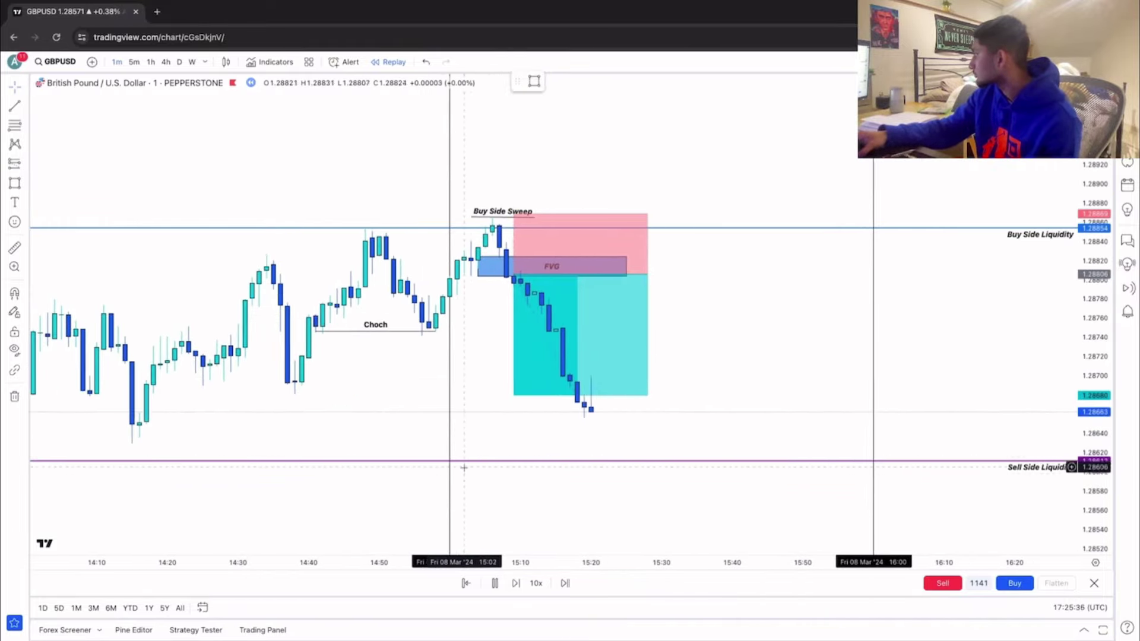
left_click(495, 583)
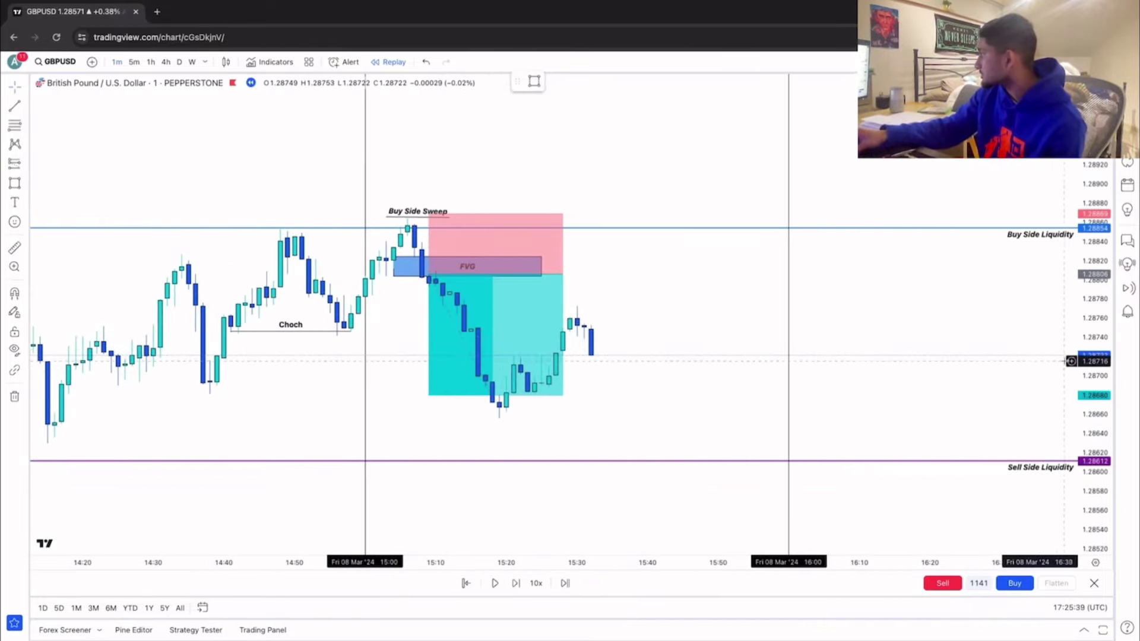